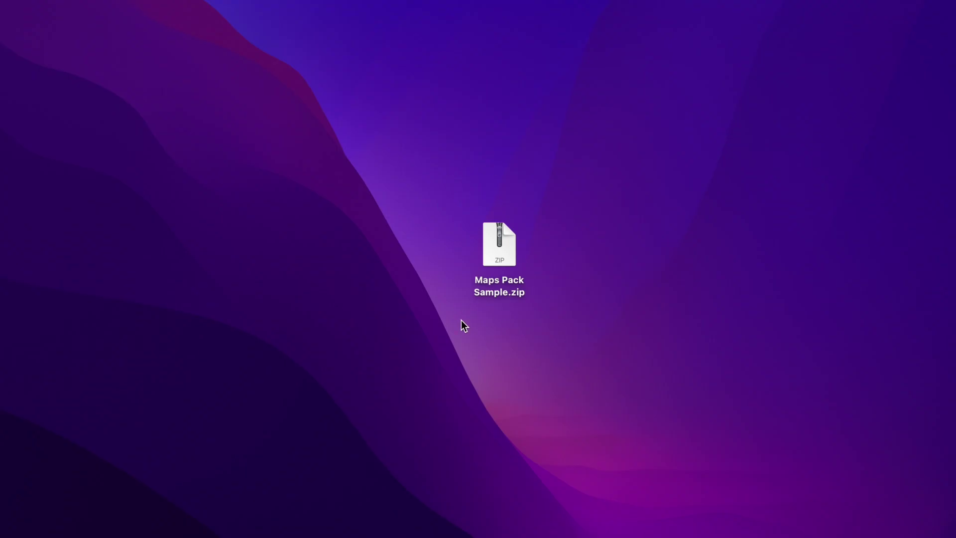
# Step: Extract Maps Pack Sample.zip on the desktop, place the extracted folder beside it and open that folder
pyautogui.click(504, 259)
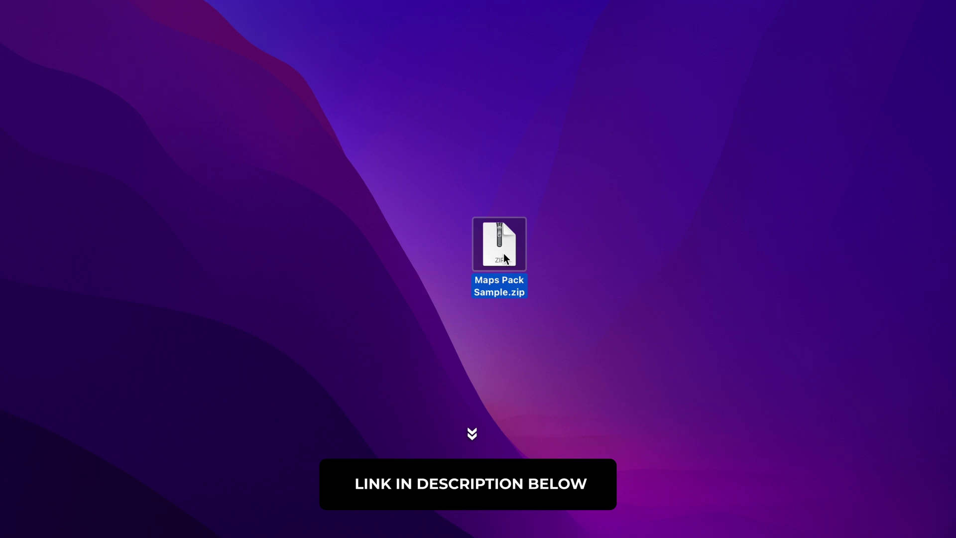
pyautogui.doubleClick(503, 256)
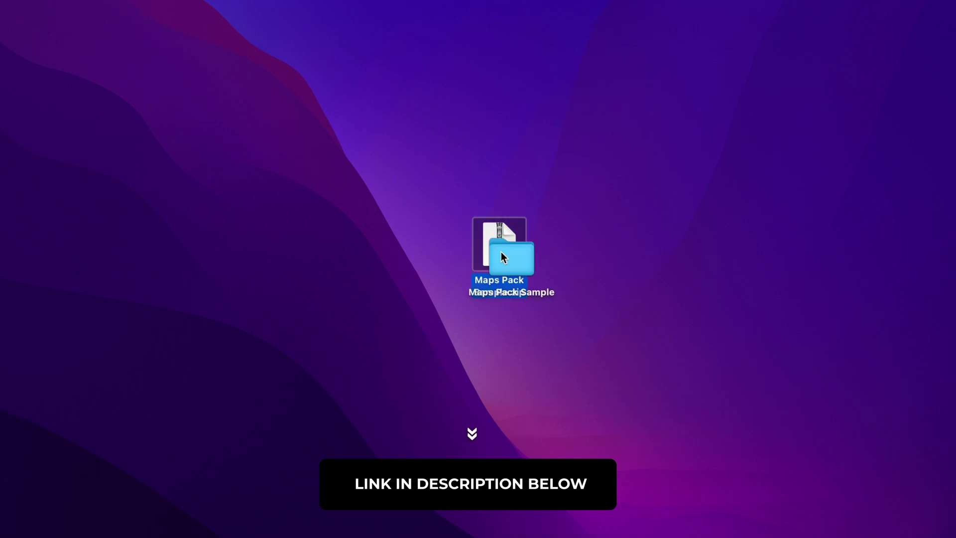
pyautogui.moveTo(511, 258); pyautogui.dragTo(599, 249)
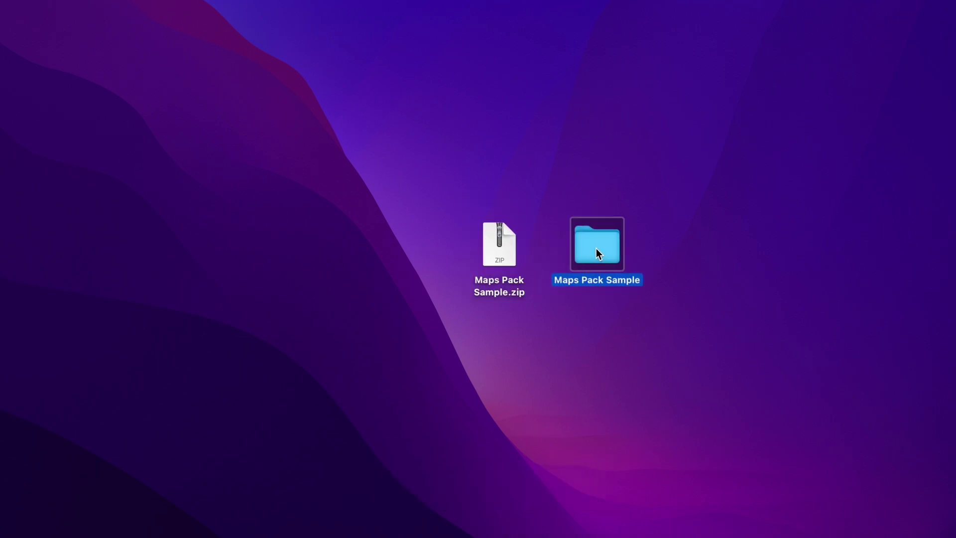
pyautogui.doubleClick(596, 248)
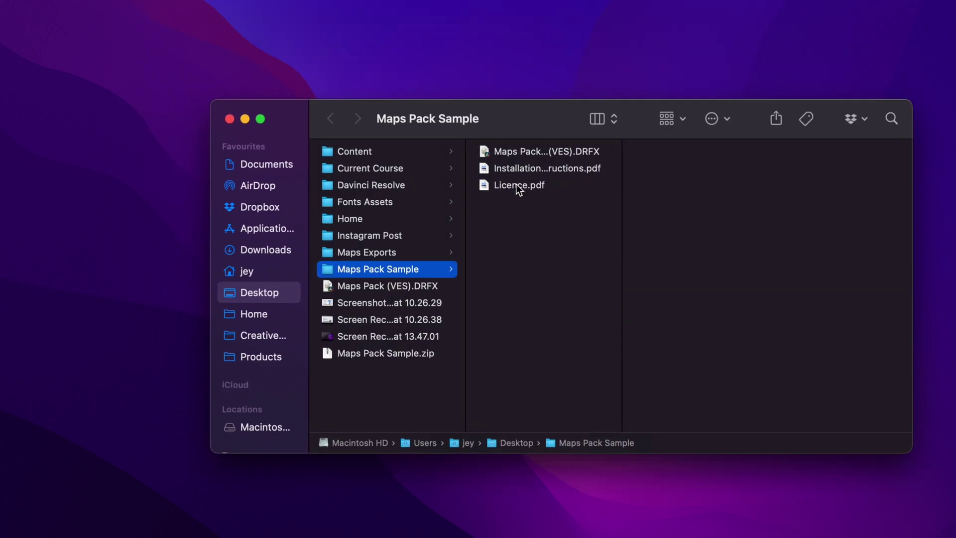
# Step: Install the Maps Pack Sample (VES).DRFX template bundle from the folder into DaVinci Resolve's Effects Library
pyautogui.click(518, 186)
pyautogui.click(517, 170)
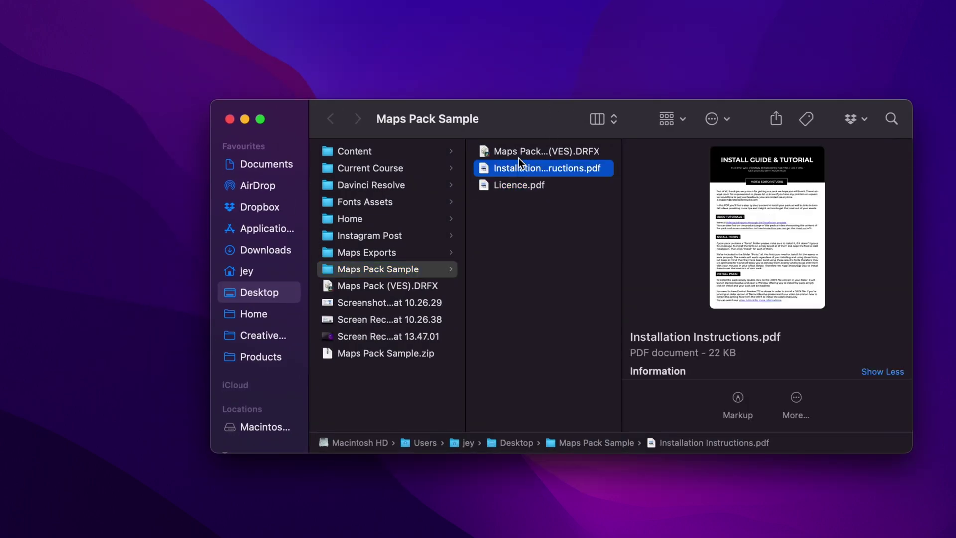
pyautogui.click(521, 153)
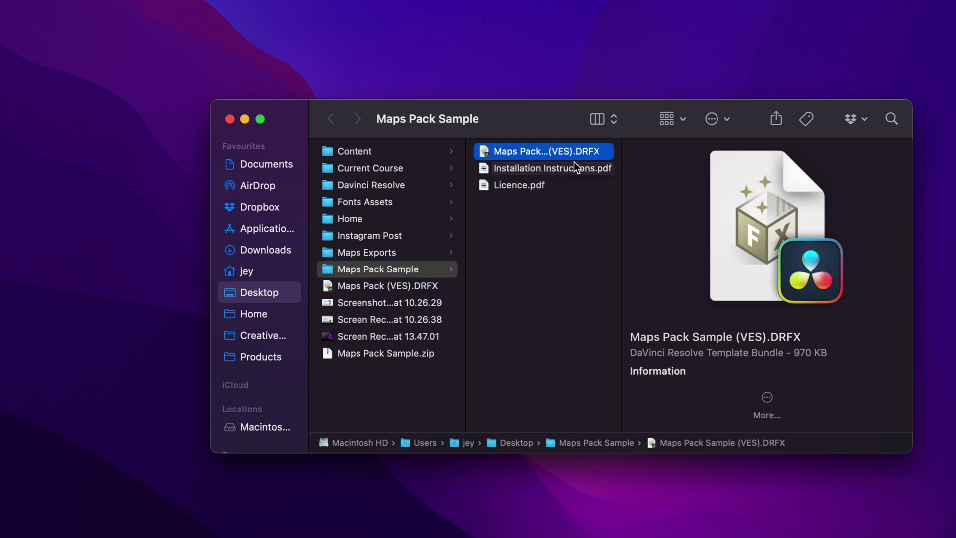
pyautogui.doubleClick(526, 151)
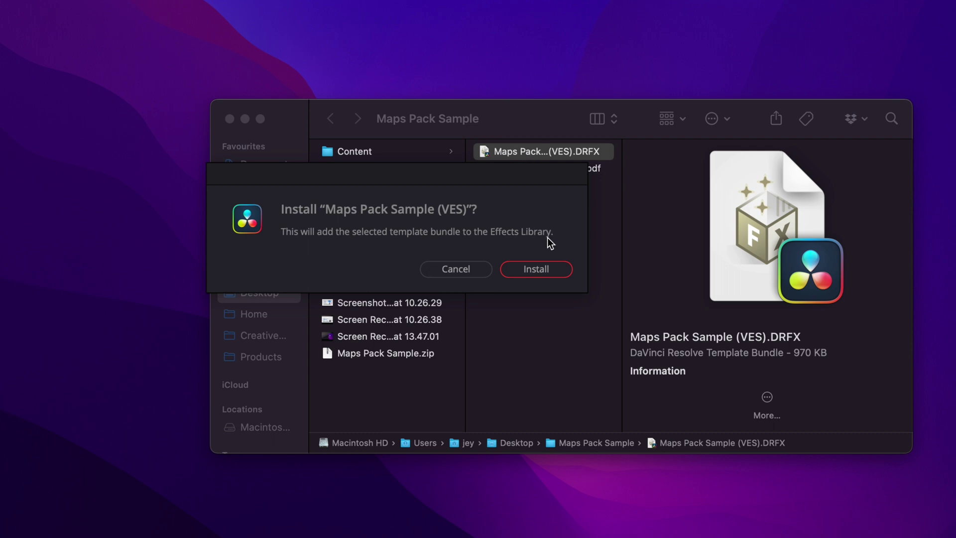
pyautogui.click(536, 269)
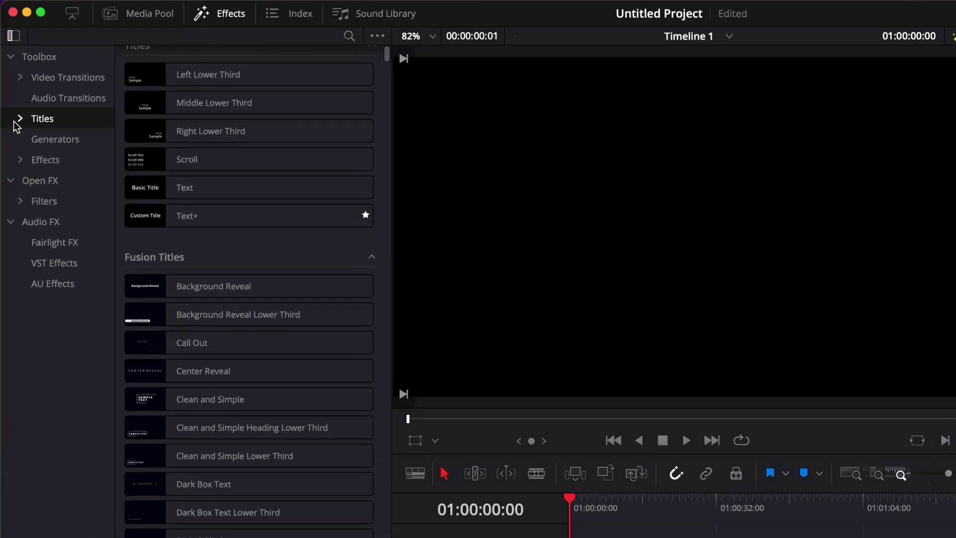
# Step: In DaVinci Resolve, browse the effects library's video editor titles to the Sample category and locate the World Map title
pyautogui.click(19, 120)
pyautogui.click(29, 160)
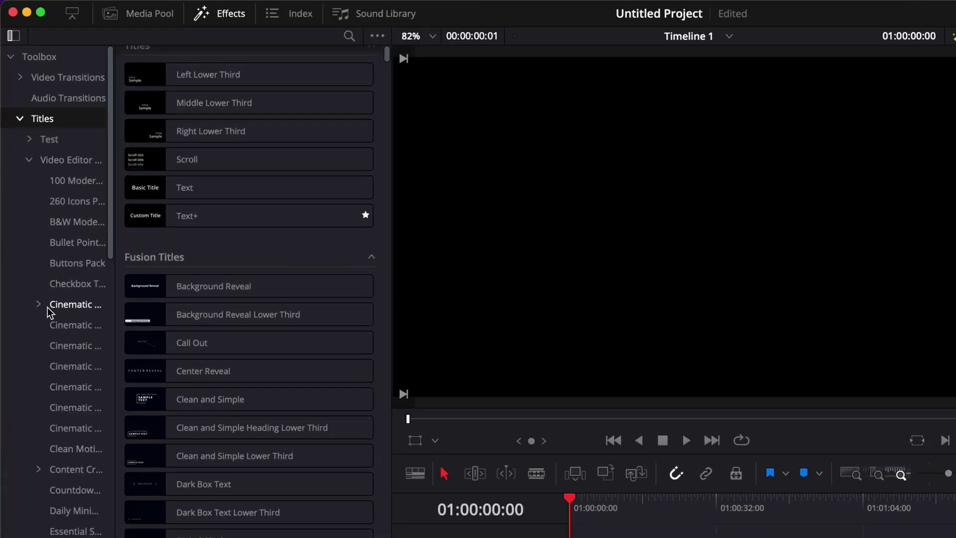
pyautogui.scroll(-15, 48, 313)
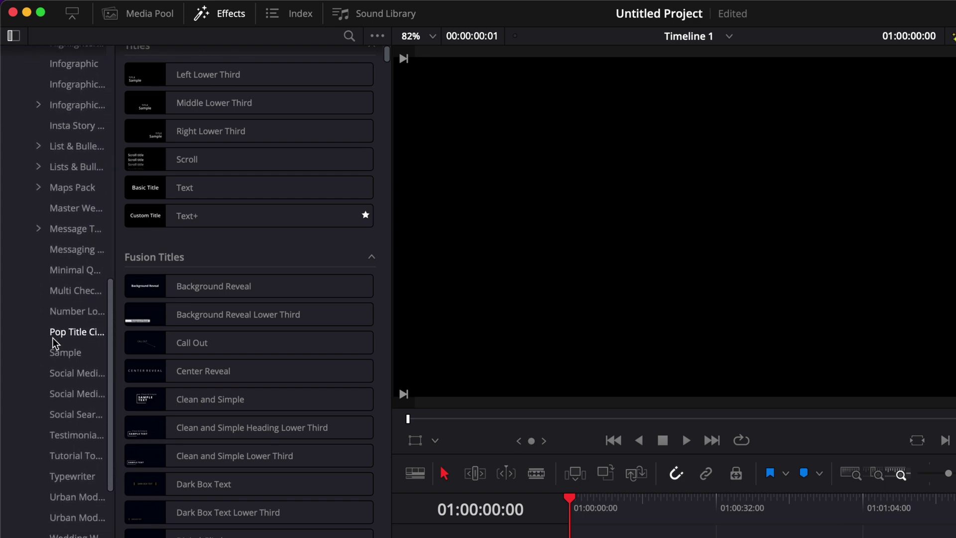
pyautogui.click(54, 352)
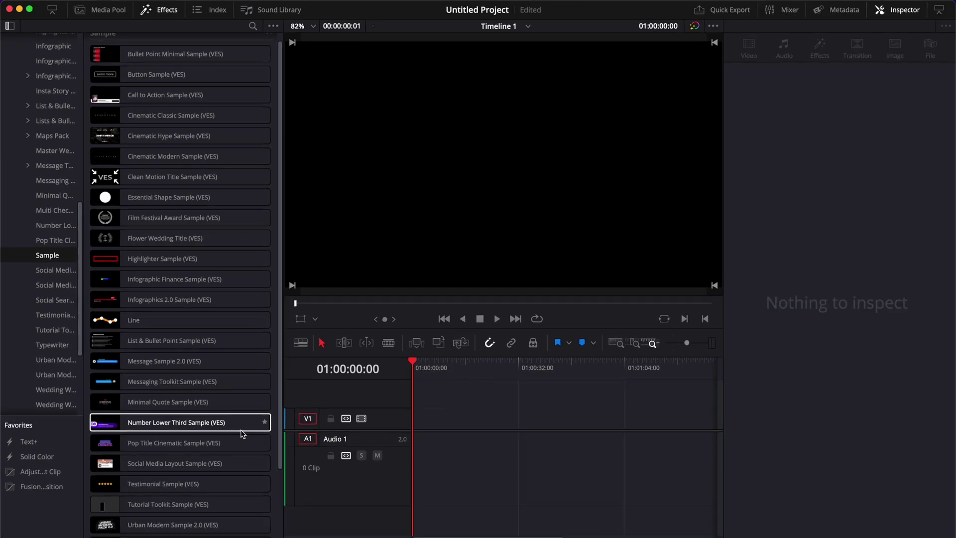
pyautogui.scroll(-4, 242, 433)
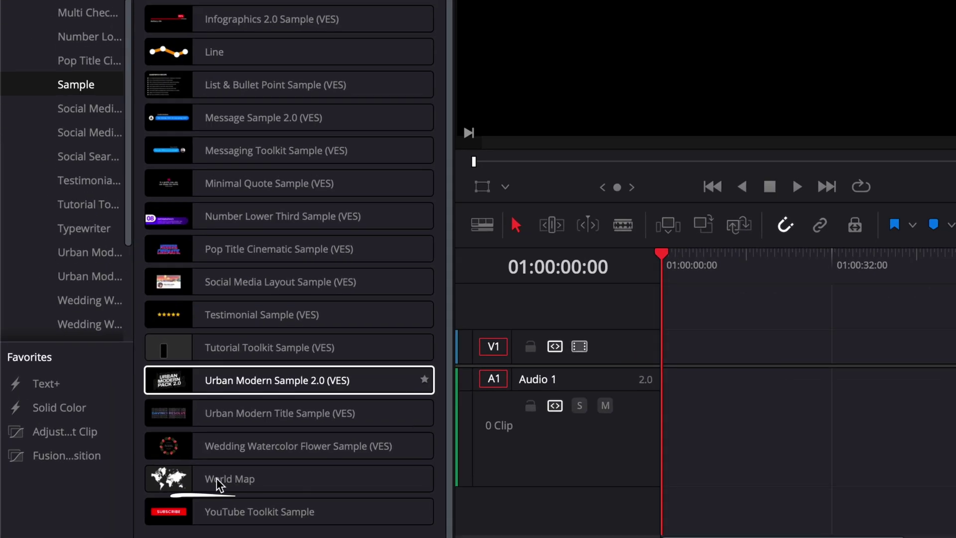
# Step: Add the World Map title to track V1 and stack the Line title above it on V2, both at the timeline's start
pyautogui.moveTo(103, 502); pyautogui.dragTo(251, 462)
pyautogui.moveTo(404, 417); pyautogui.dragTo(672, 359)
pyautogui.moveTo(225, 60); pyautogui.dragTo(672, 319)
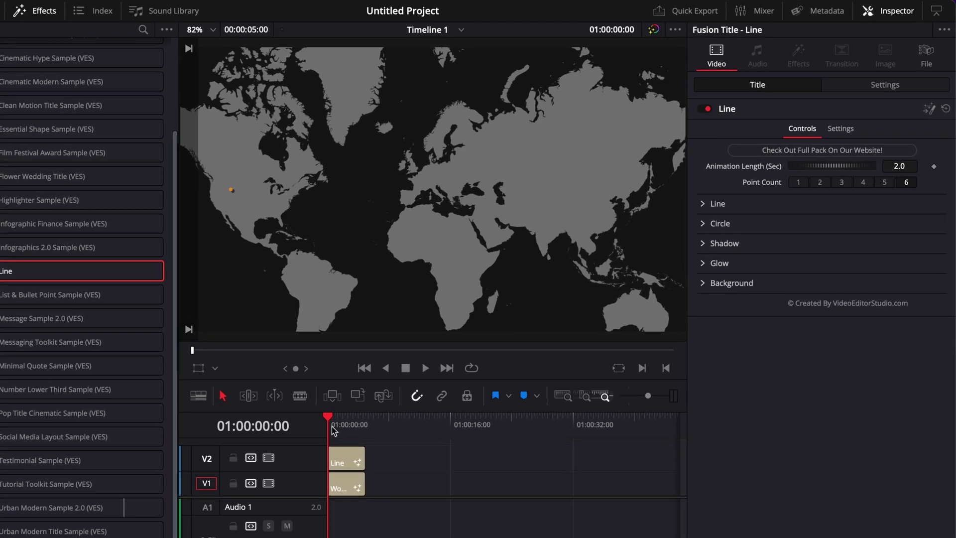
# Step: Fit the clips to the timeline view, play the line animation and disable video track V2
pyautogui.hotkey('shift', 'z')
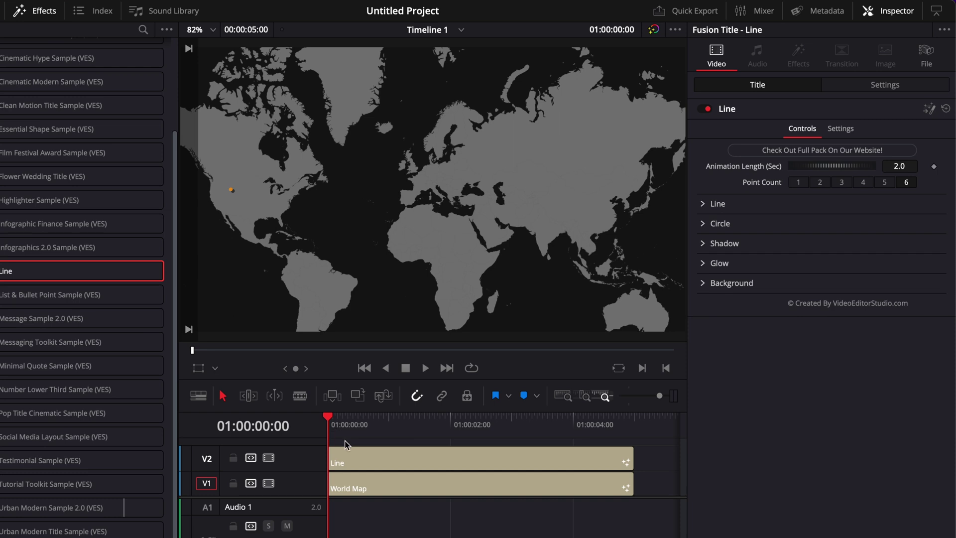
pyautogui.press('space')
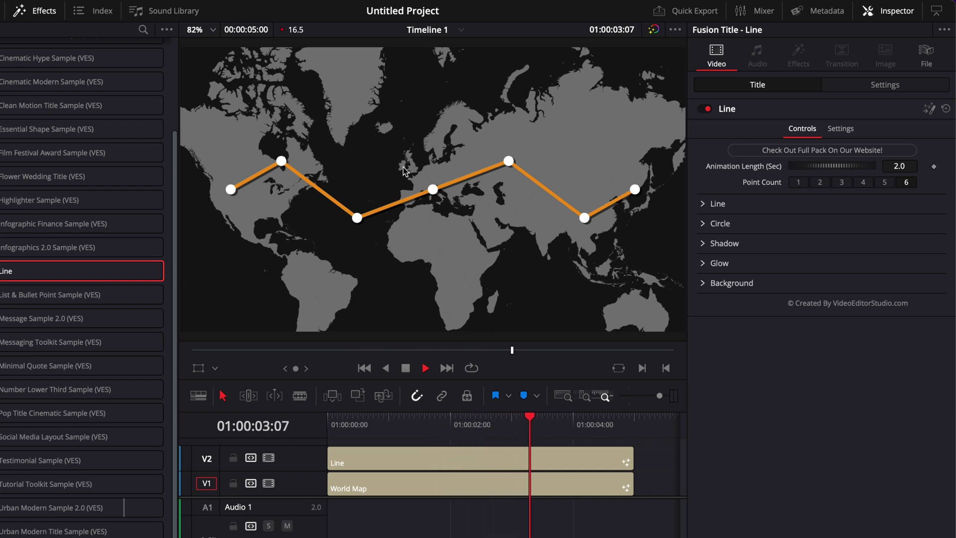
pyautogui.click(383, 459)
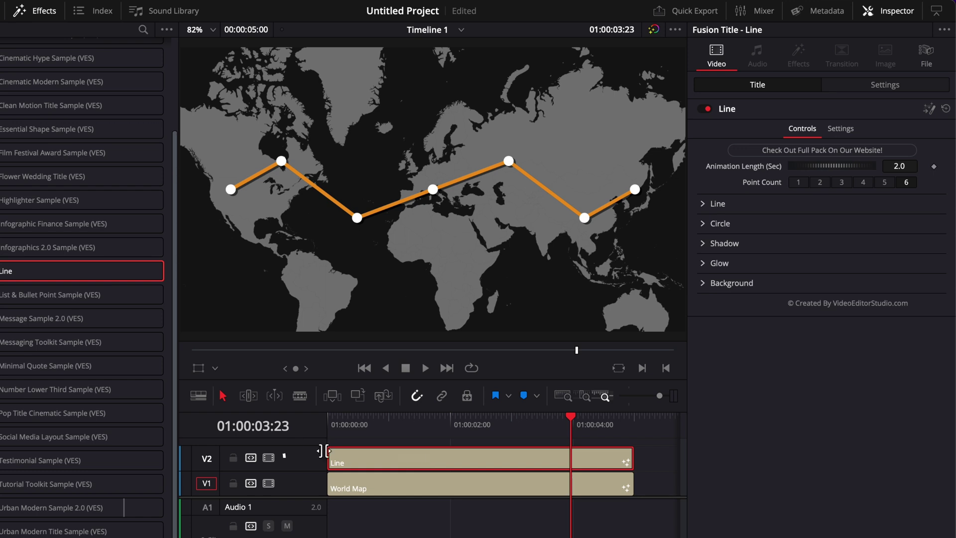
pyautogui.click(268, 458)
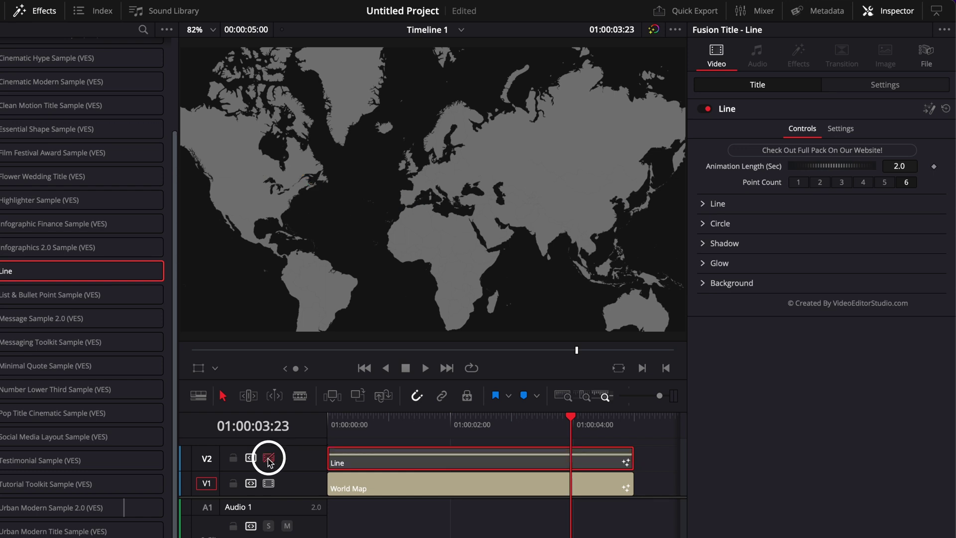
# Step: Set the World Map title's size to 0.2
pyautogui.click(421, 494)
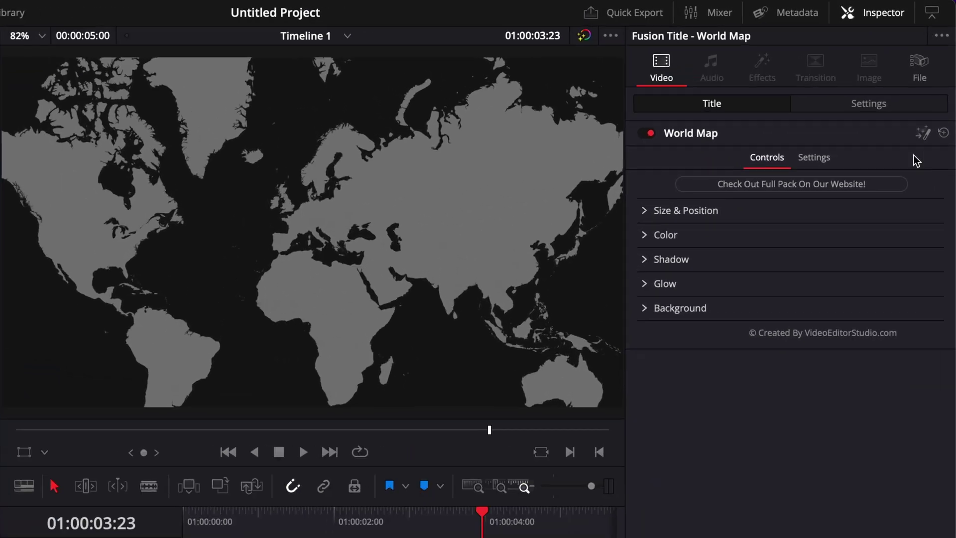
pyautogui.click(645, 210)
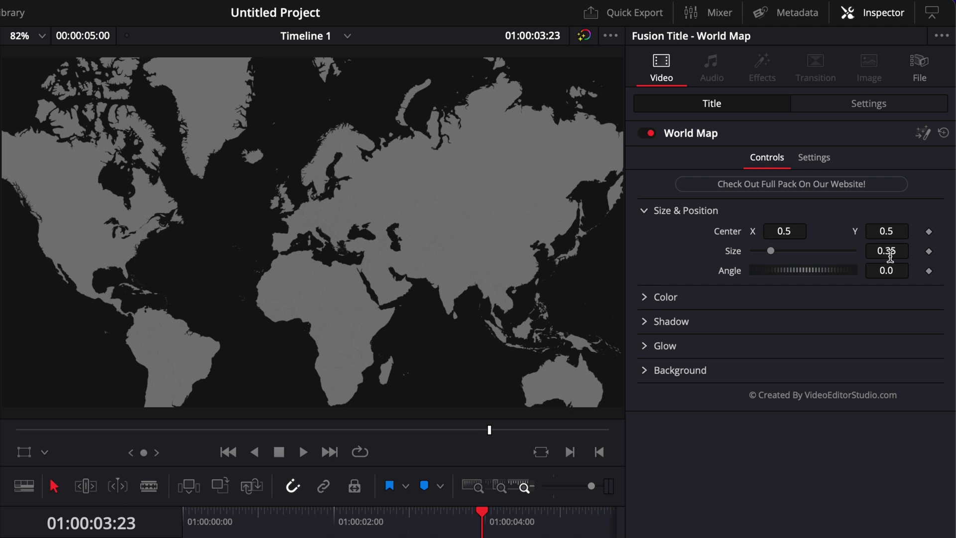
pyautogui.click(902, 251)
pyautogui.press('BackSpace')
pyautogui.press('BackSpace')
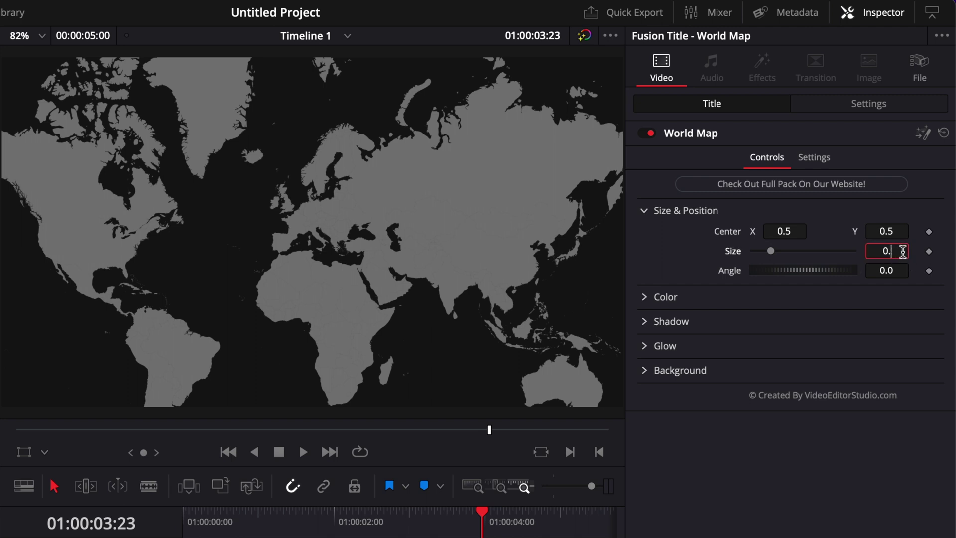
pyautogui.press('Tab')
# Step: Try shifting the World Map's center X to 0.545 and reset it to the default position
pyautogui.moveTo(777, 229); pyautogui.dragTo(799, 230)
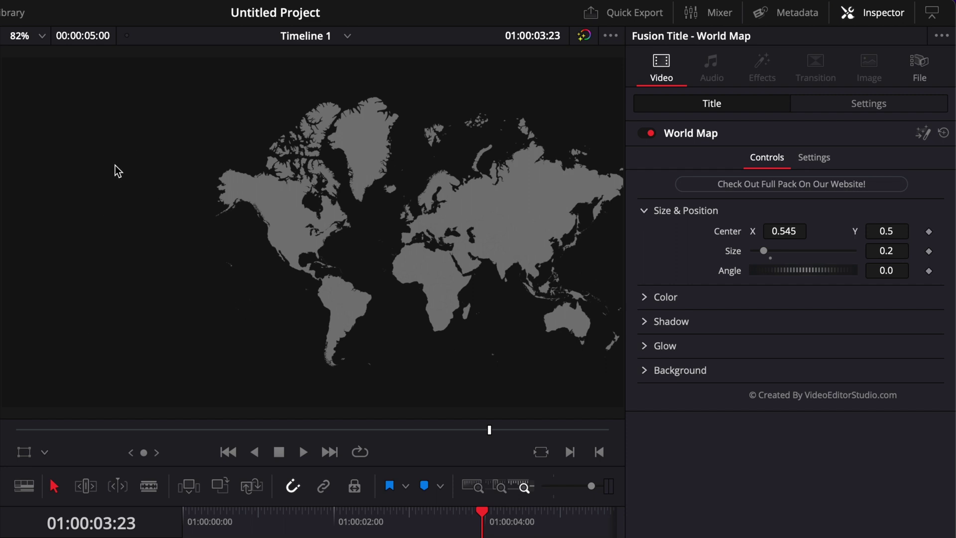
pyautogui.doubleClick(726, 230)
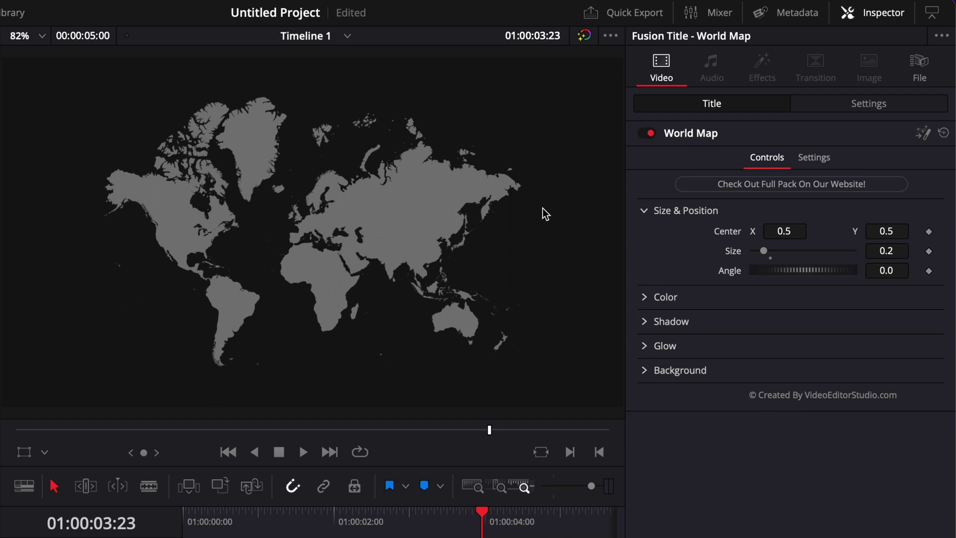
pyautogui.click(645, 210)
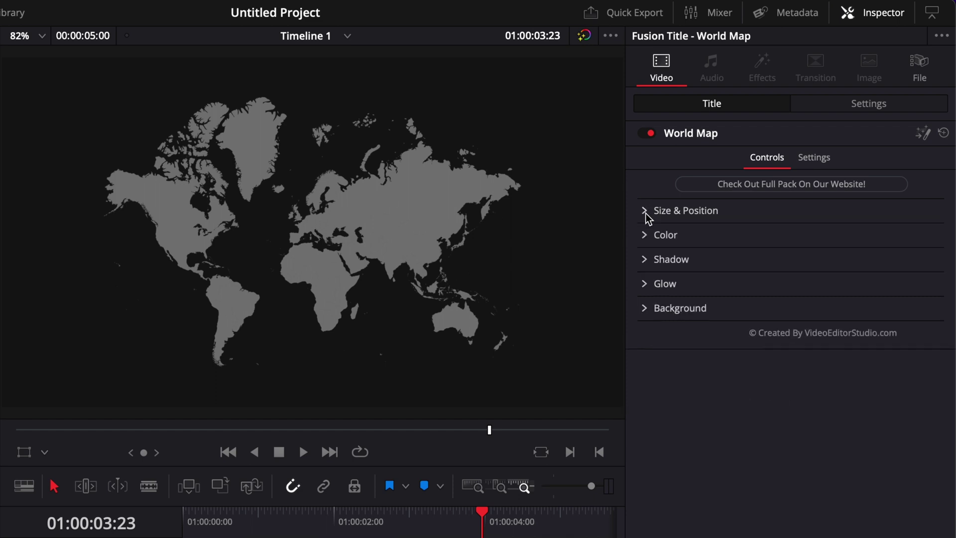
# Step: Try tinting the World Map by raising its red value to 1.0, and undo the color change
pyautogui.click(645, 235)
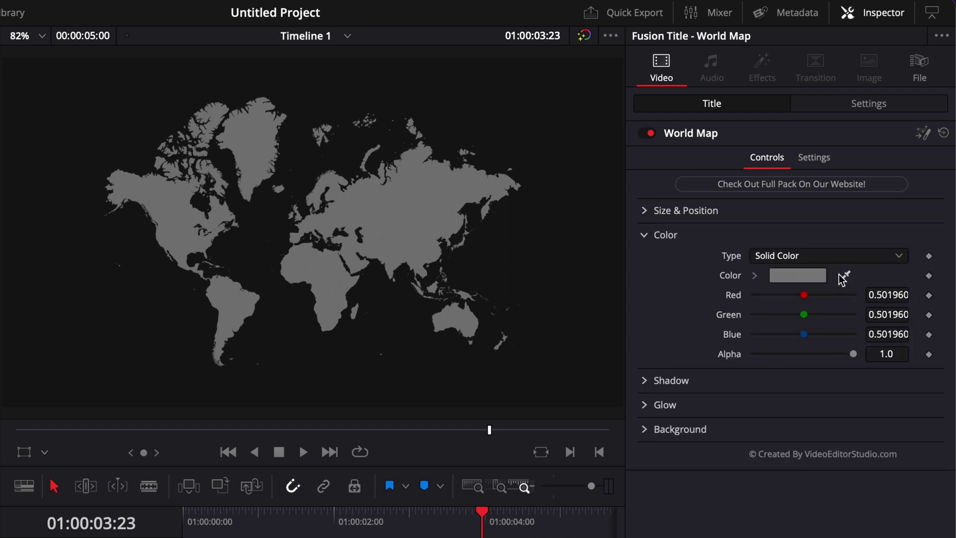
pyautogui.moveTo(804, 296); pyautogui.dragTo(854, 301)
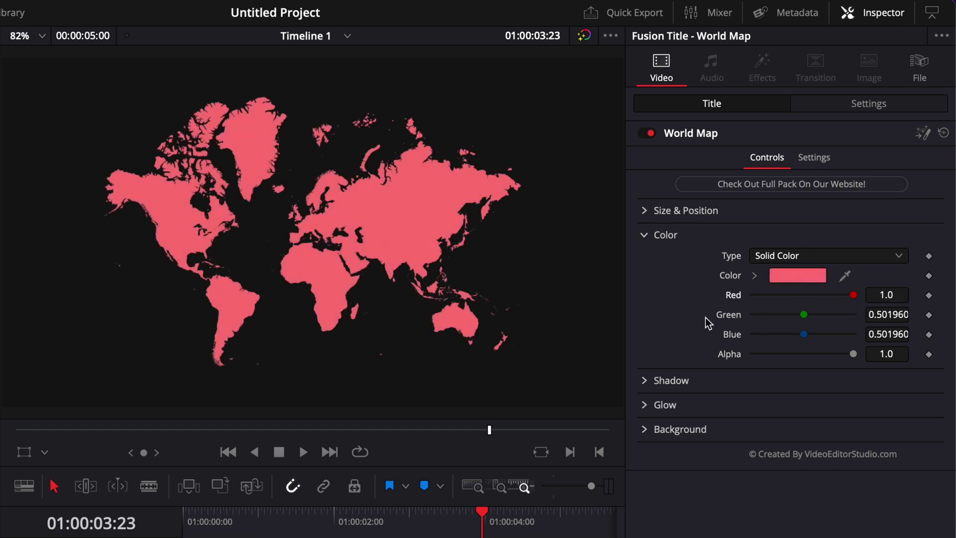
pyautogui.hotkey('ctrl', 'z')
pyautogui.click(644, 236)
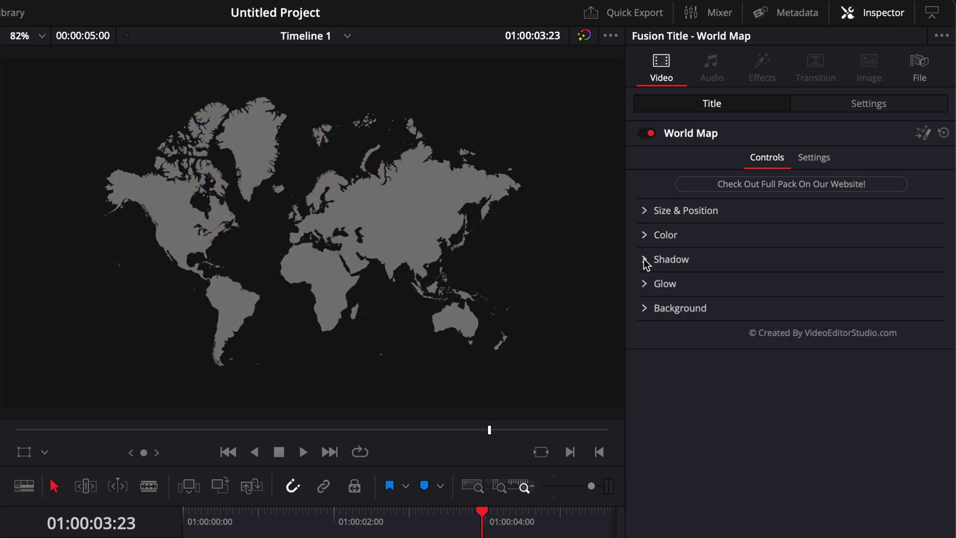
# Step: Try a World Map shadow with strength 0.795, drop angle 51, drop distance 0.0535 and blur 0.622
pyautogui.click(645, 259)
pyautogui.moveTo(751, 280); pyautogui.dragTo(830, 290)
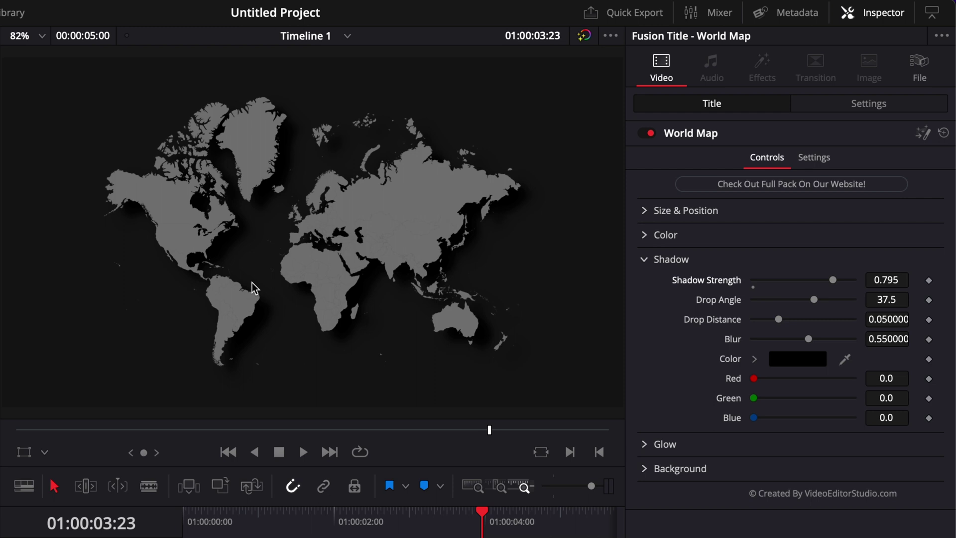
pyautogui.moveTo(813, 299); pyautogui.dragTo(816, 341)
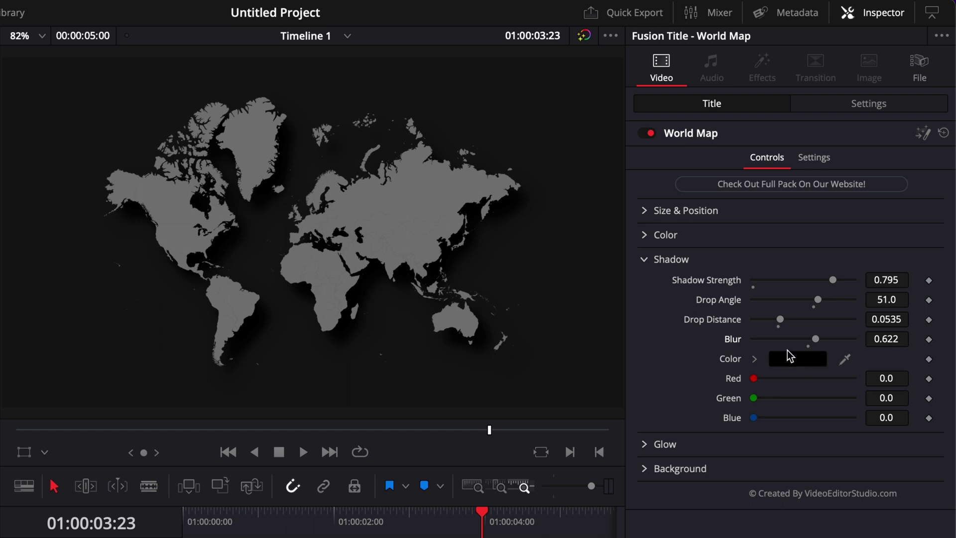
# Step: Reset the shadow's strength, drop angle, drop distance and blur to their defaults, and apply a weaker shadow strength
pyautogui.doubleClick(707, 281)
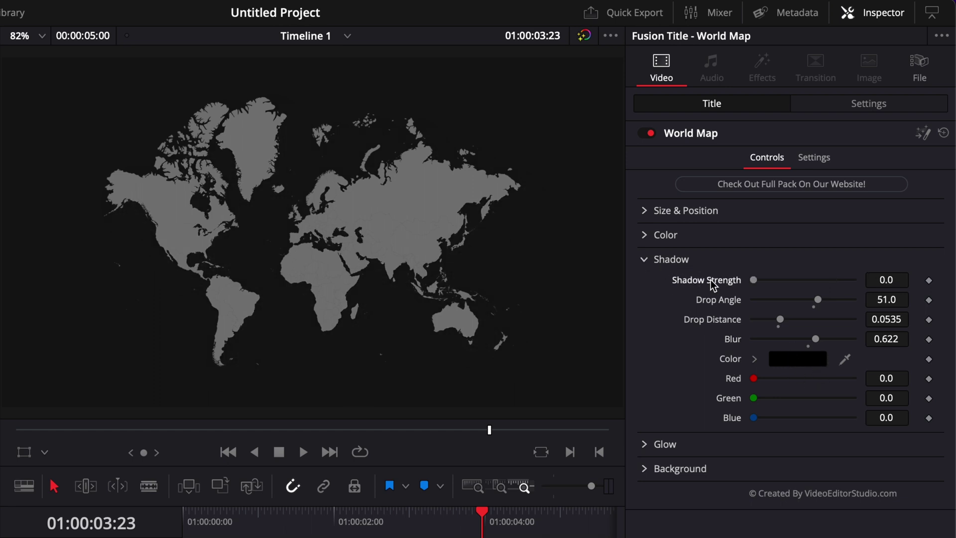
pyautogui.doubleClick(716, 300)
pyautogui.doubleClick(716, 320)
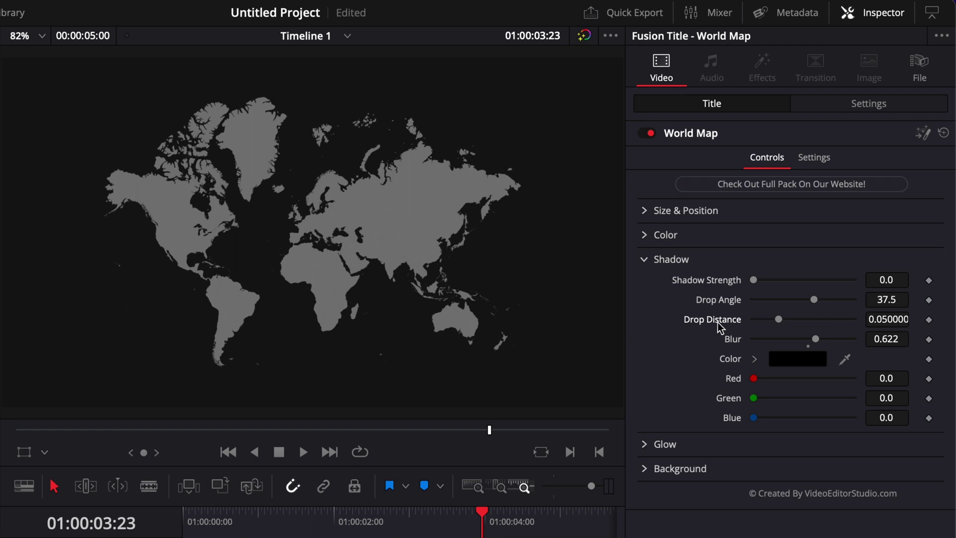
pyautogui.doubleClick(731, 339)
pyautogui.moveTo(755, 282); pyautogui.dragTo(783, 284)
pyautogui.click(643, 259)
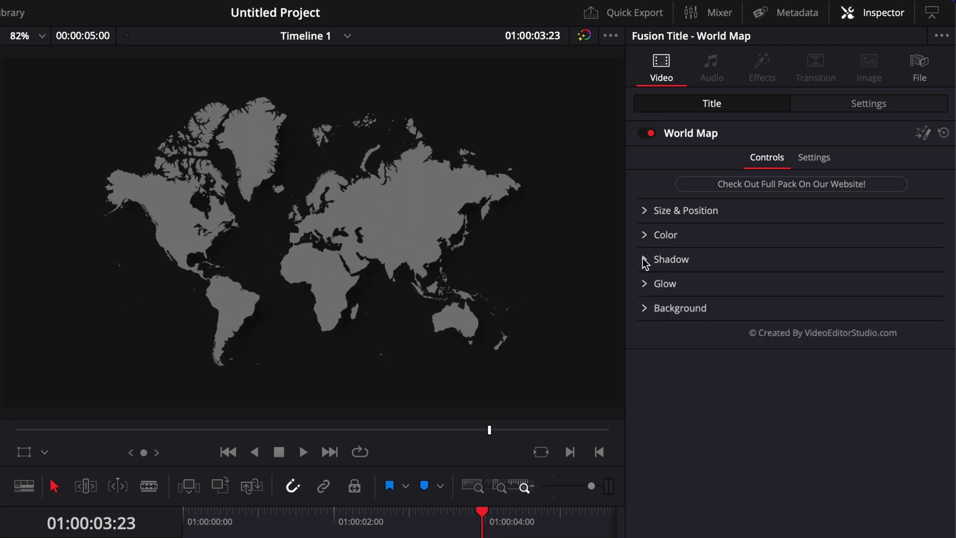
# Step: Try a glow on the World Map with gain 0.512, glow size 37.8 and a reduced blend
pyautogui.click(644, 284)
pyautogui.moveTo(754, 325); pyautogui.dragTo(764, 324)
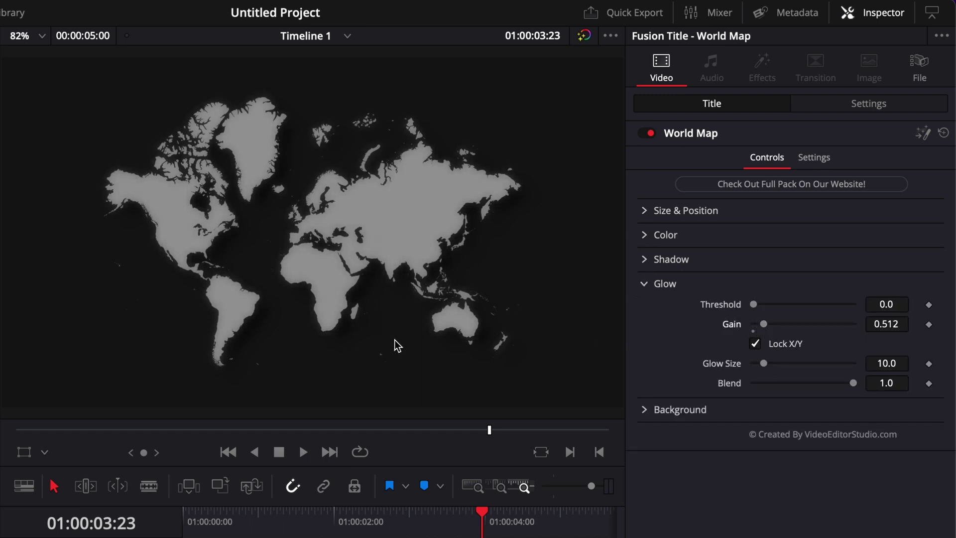
pyautogui.moveTo(764, 363); pyautogui.dragTo(793, 375)
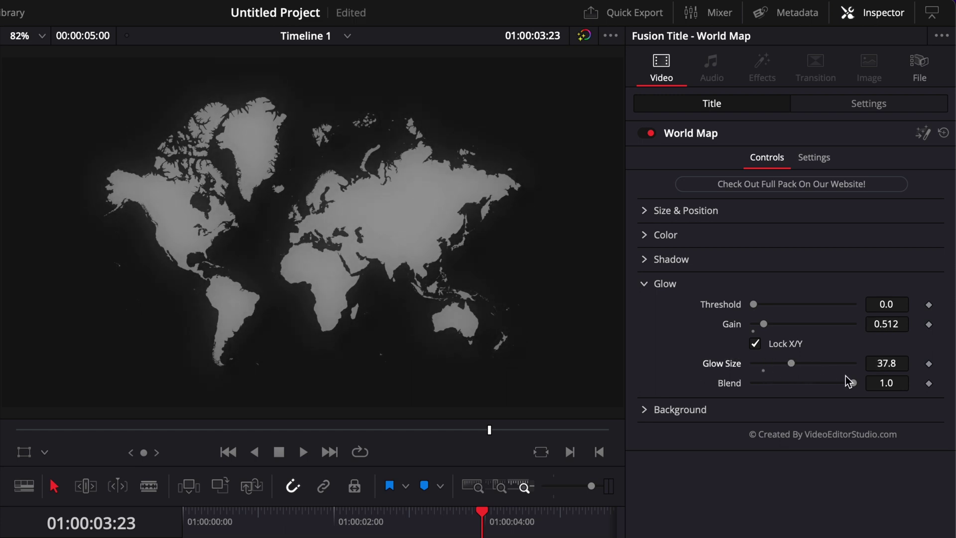
pyautogui.moveTo(853, 383); pyautogui.dragTo(820, 390)
pyautogui.click(644, 284)
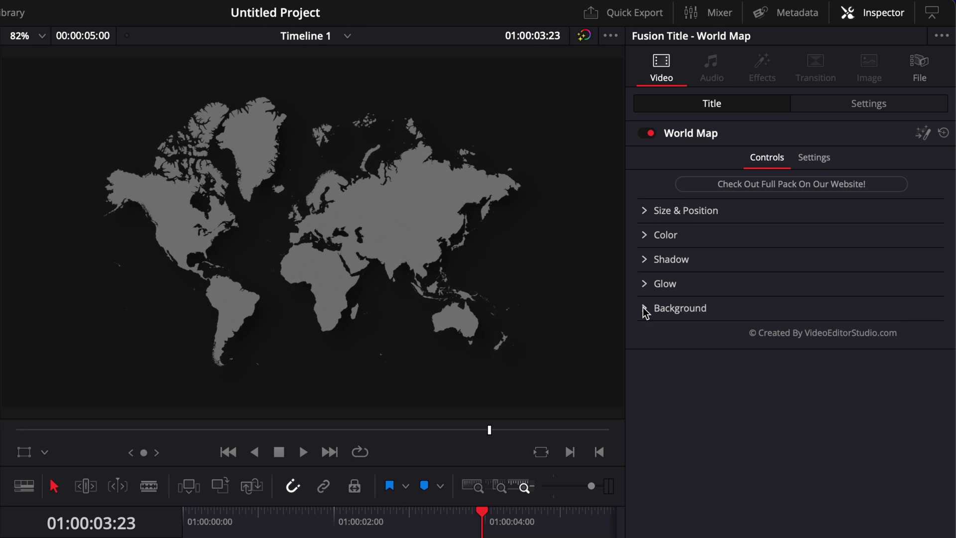
# Step: Examine the World Map title's background settings
pyautogui.click(643, 307)
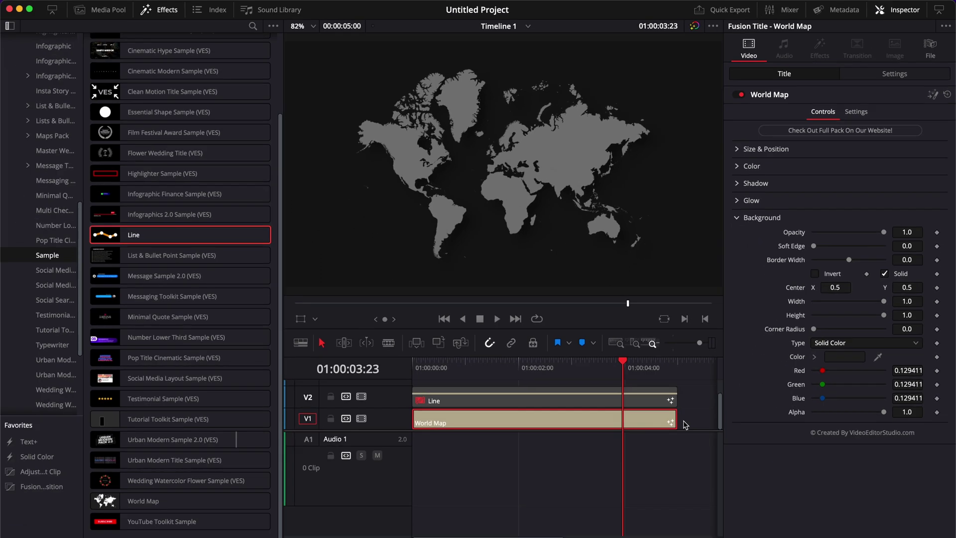
# Step: Move the Line and World Map titles together up one video track, leaving V1 empty
pyautogui.moveTo(681, 424); pyautogui.dragTo(649, 392)
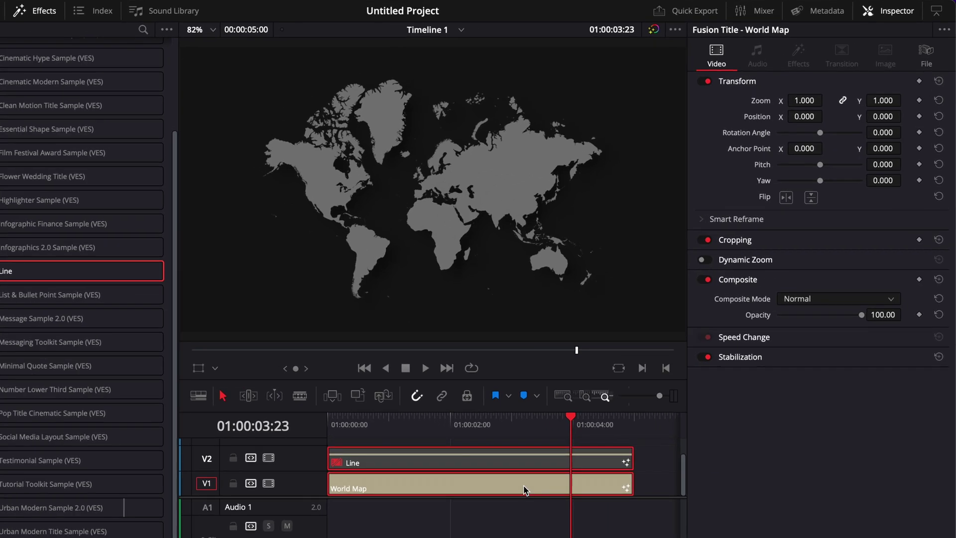
pyautogui.moveTo(564, 457); pyautogui.dragTo(560, 428)
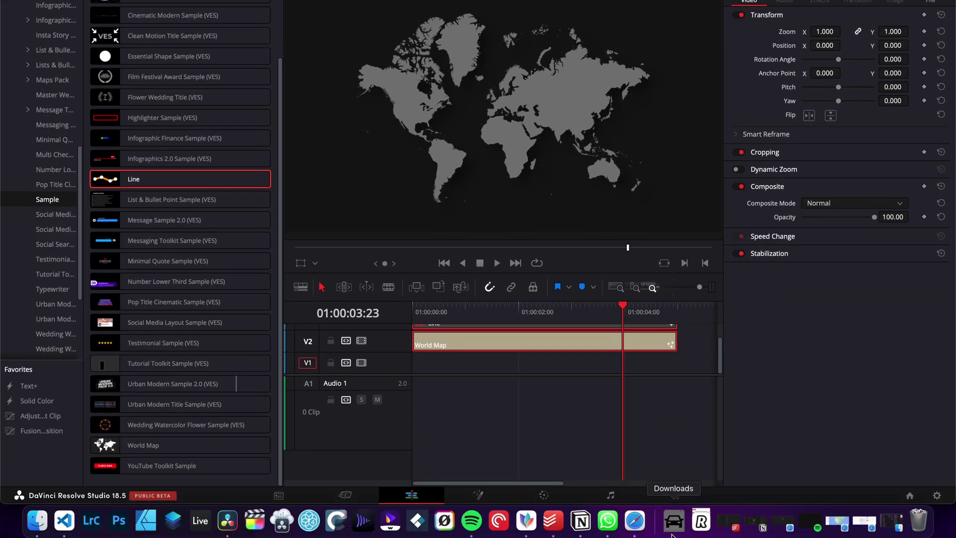
# Step: Place the 687703_Anime_Loop_2D_Girl video from the Downloads folder on V1 beneath the World Map and select the map title
pyautogui.click(630, 537)
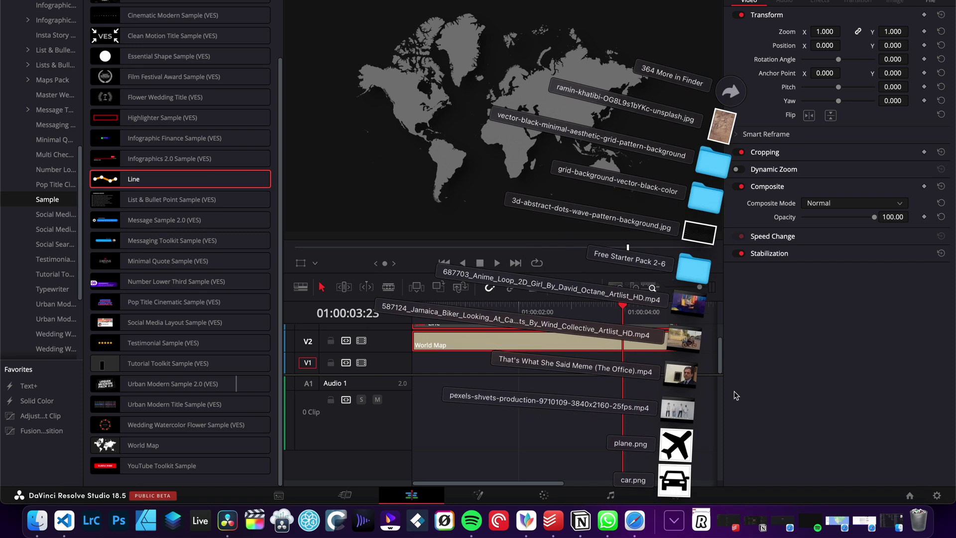
pyautogui.moveTo(689, 306); pyautogui.dragTo(418, 373)
pyautogui.click(592, 350)
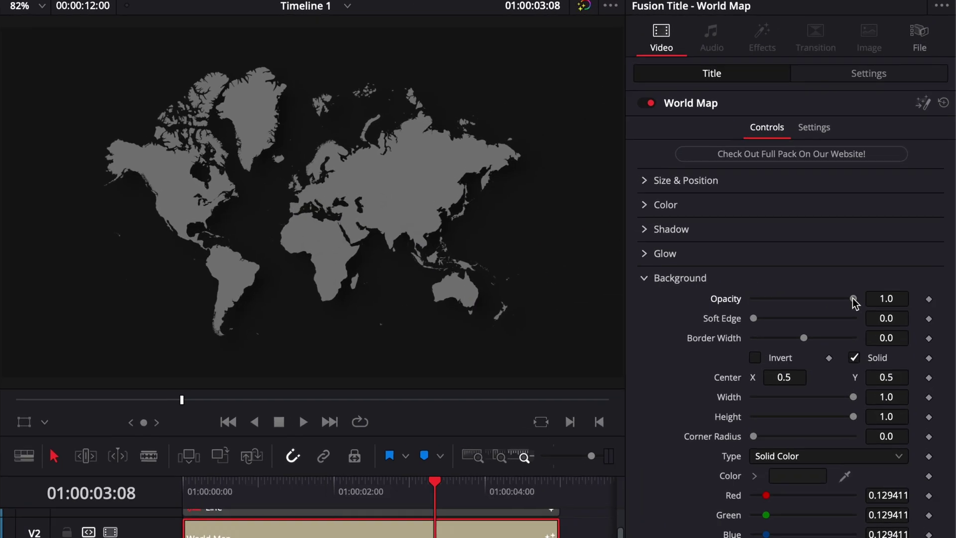
# Step: Try the World Map's background opacity at 0.0 and 0.74, and reset it to its default
pyautogui.moveTo(884, 211); pyautogui.dragTo(806, 209)
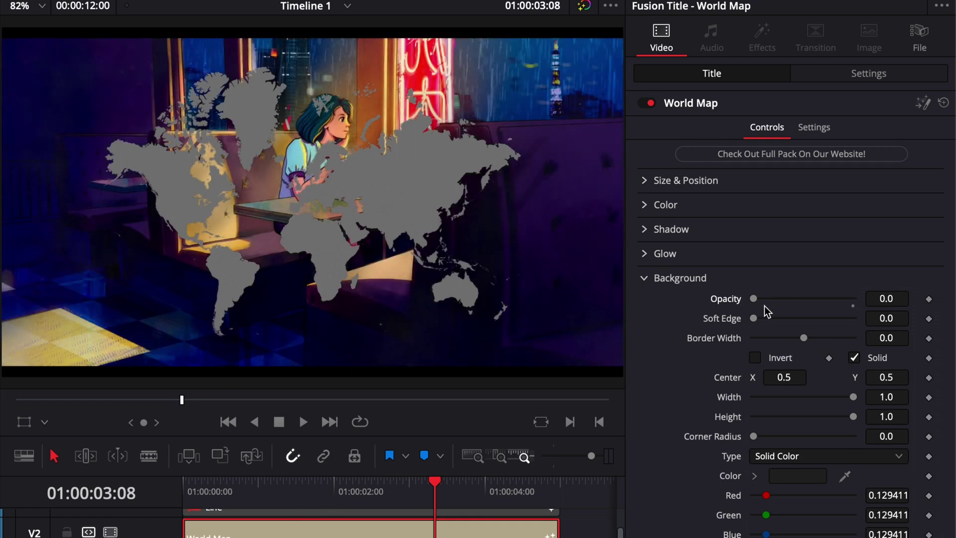
pyautogui.moveTo(753, 298); pyautogui.dragTo(827, 307)
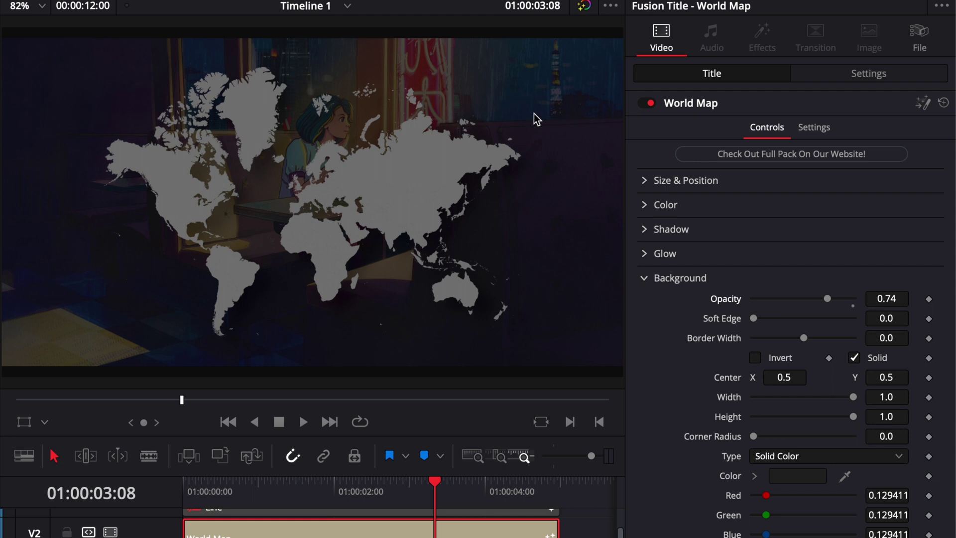
pyautogui.doubleClick(725, 299)
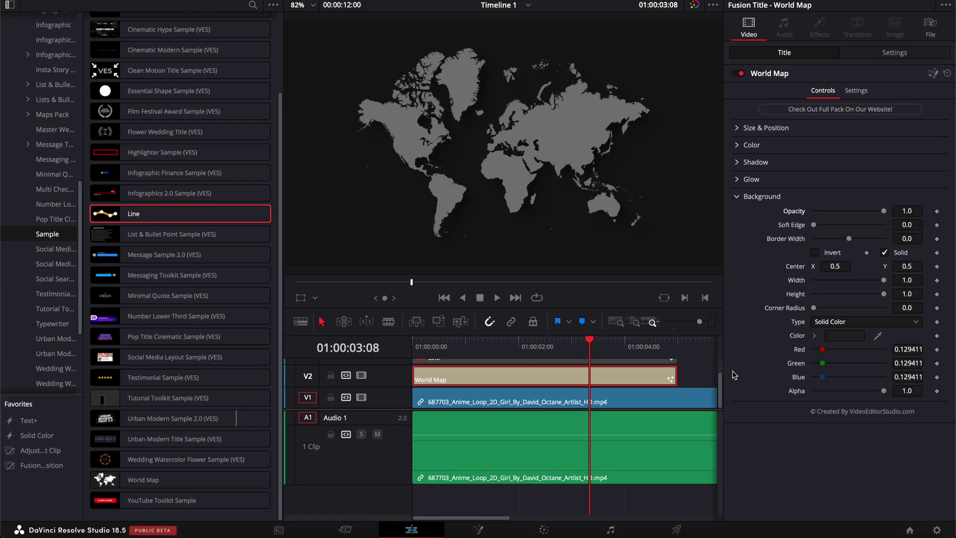
# Step: Delete the anime loop clip with its audio from the timeline
pyautogui.click(699, 448)
pyautogui.press('Delete')
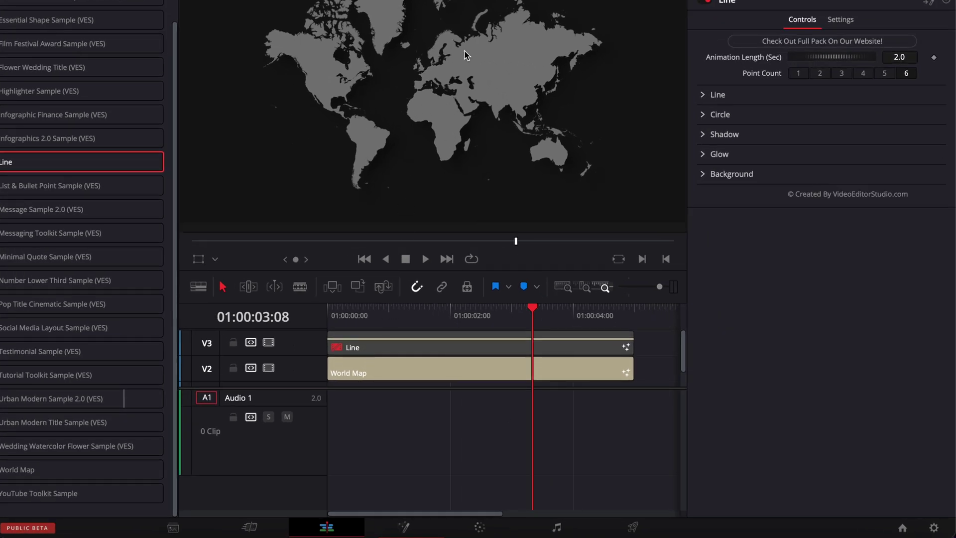
# Step: Enlarge the video track area and enable the Line title on V3
pyautogui.moveTo(285, 388); pyautogui.dragTo(293, 485)
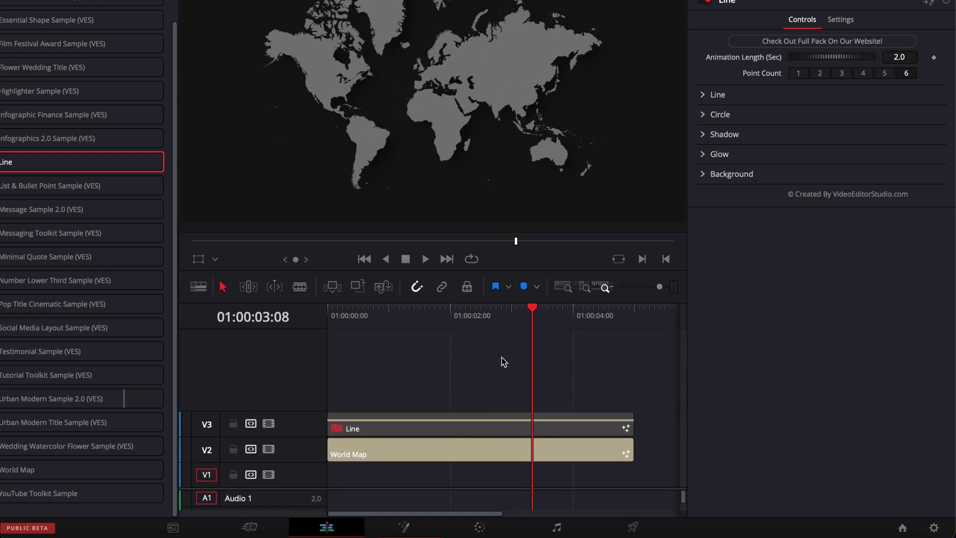
pyautogui.click(435, 419)
pyautogui.press('d')
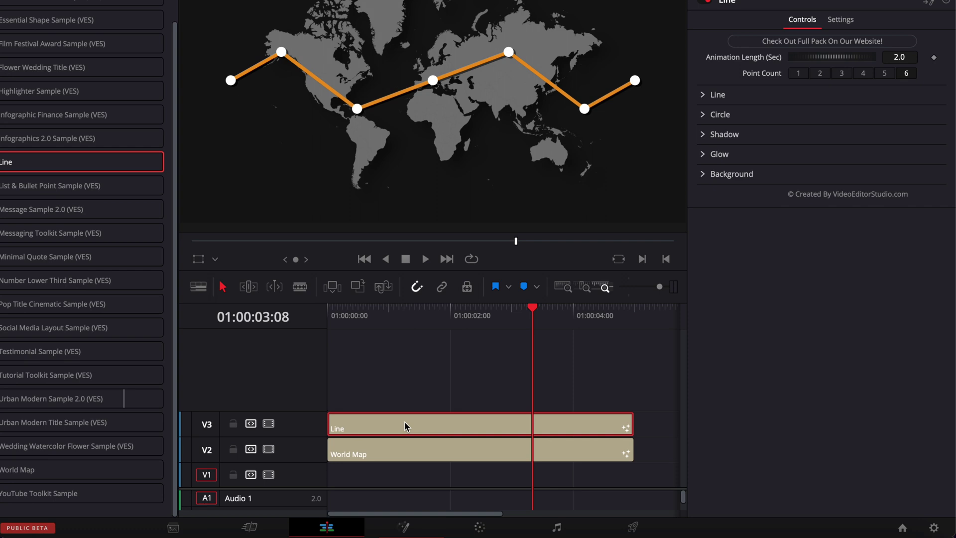
pyautogui.press('d')
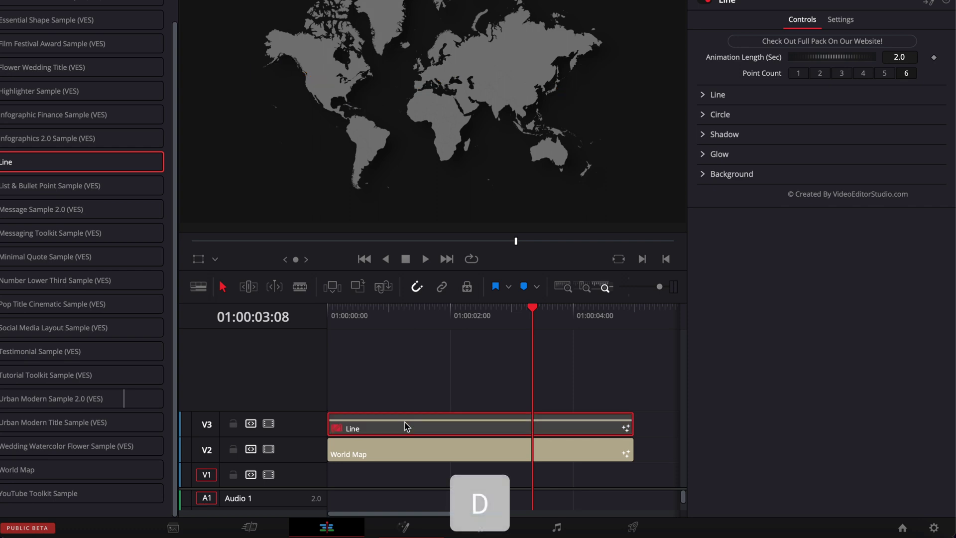
pyautogui.press('d')
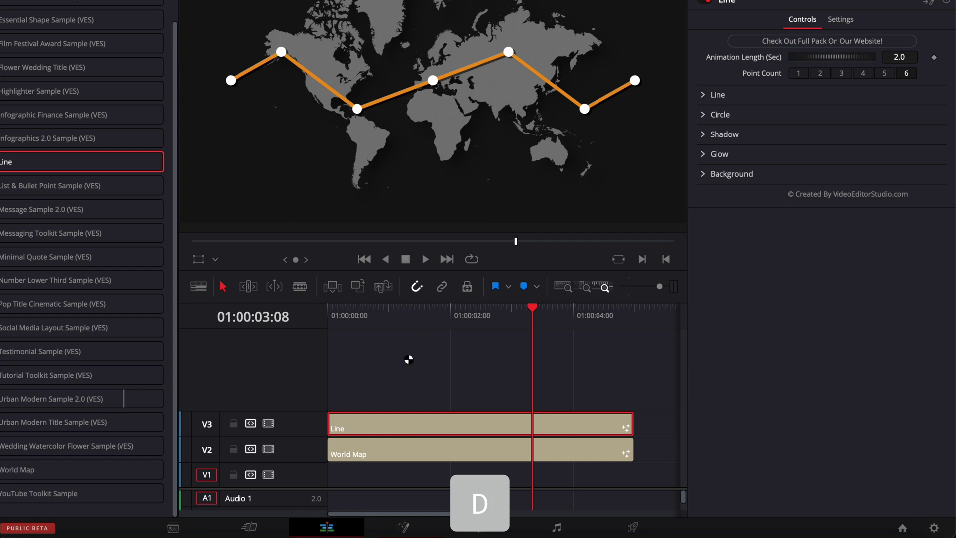
# Step: Play the timeline from the start to preview the route line animation over the map
pyautogui.press('Home')
pyautogui.press('space')
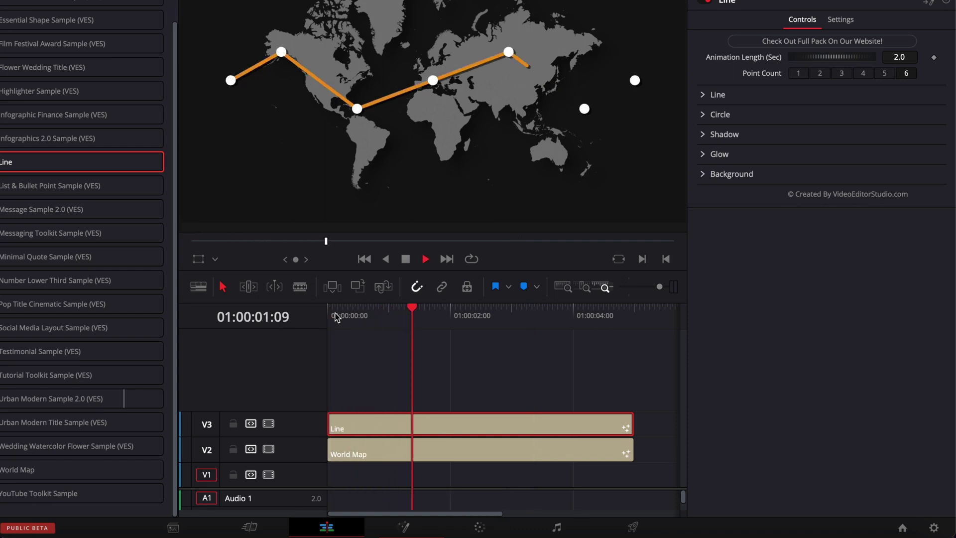
pyautogui.press('space')
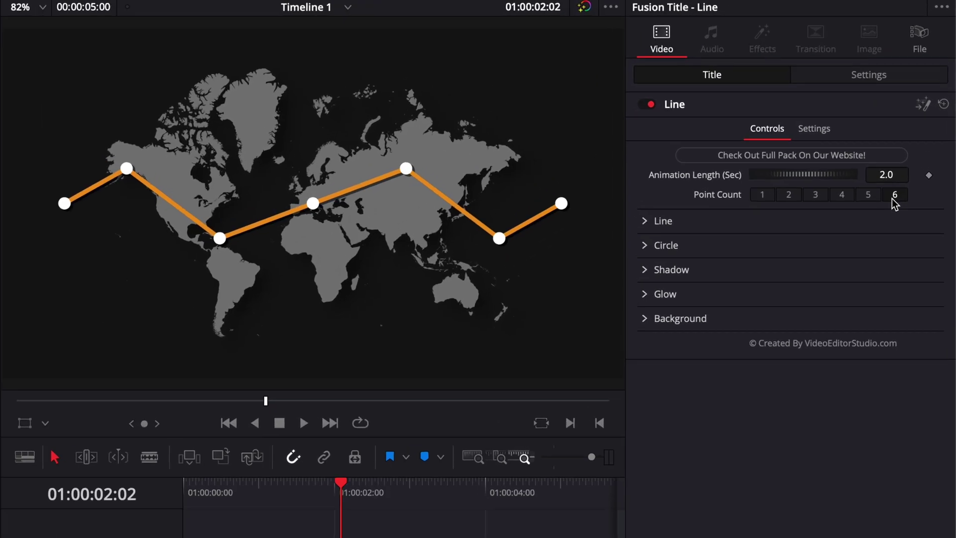
# Step: Set the line's point count to 1 and place Point 0 at X 0.331, Y 0.481 and Point 1 at X 0.476, Y 0.545
pyautogui.click(761, 195)
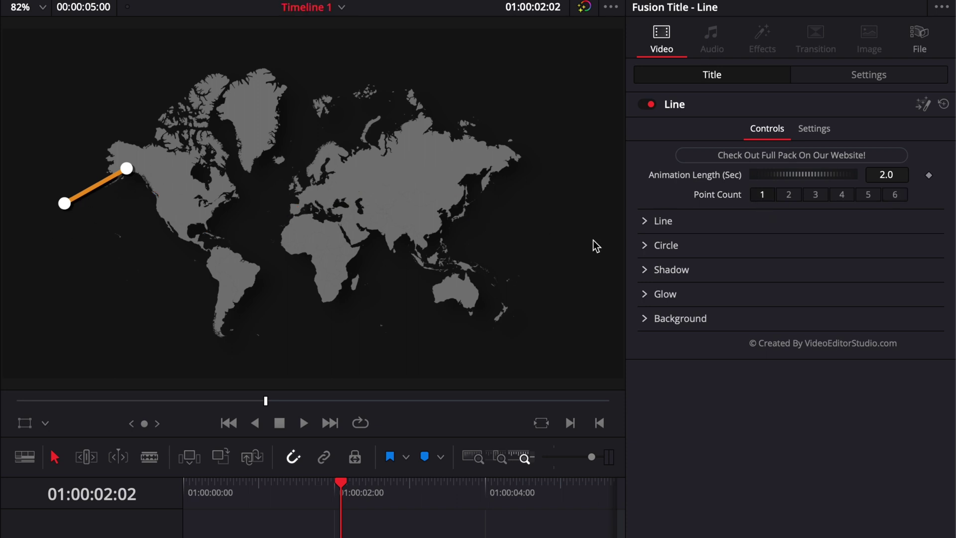
pyautogui.click(645, 221)
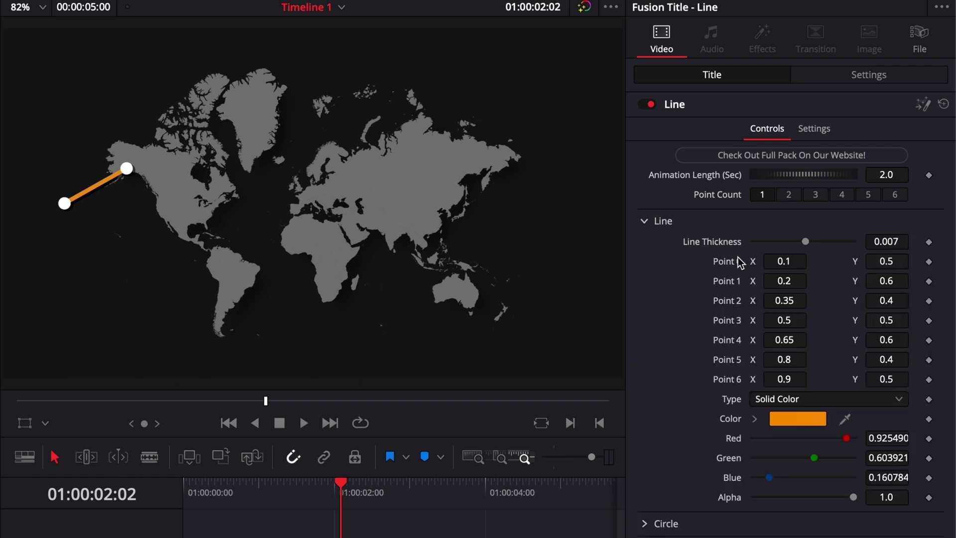
pyautogui.moveTo(784, 261); pyautogui.dragTo(891, 264)
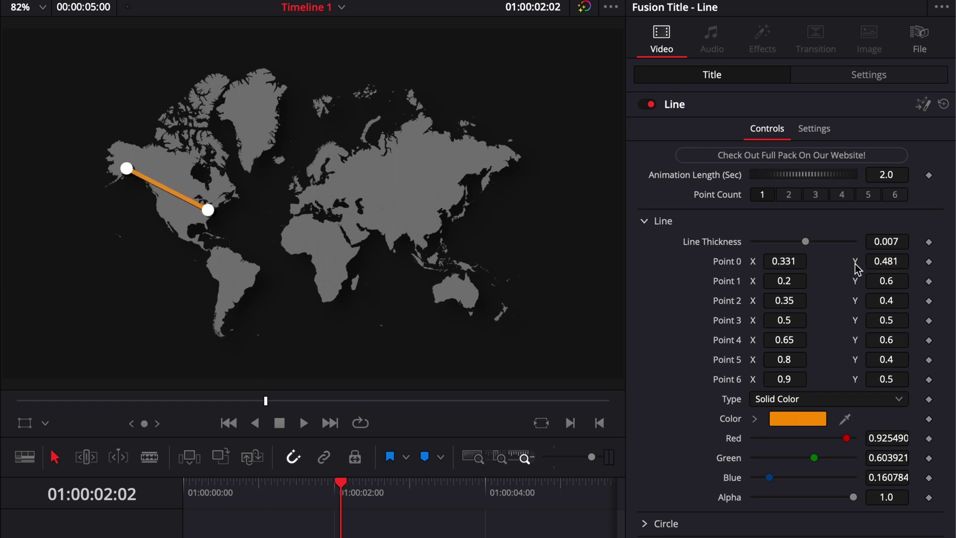
pyautogui.moveTo(781, 279); pyautogui.dragTo(873, 279)
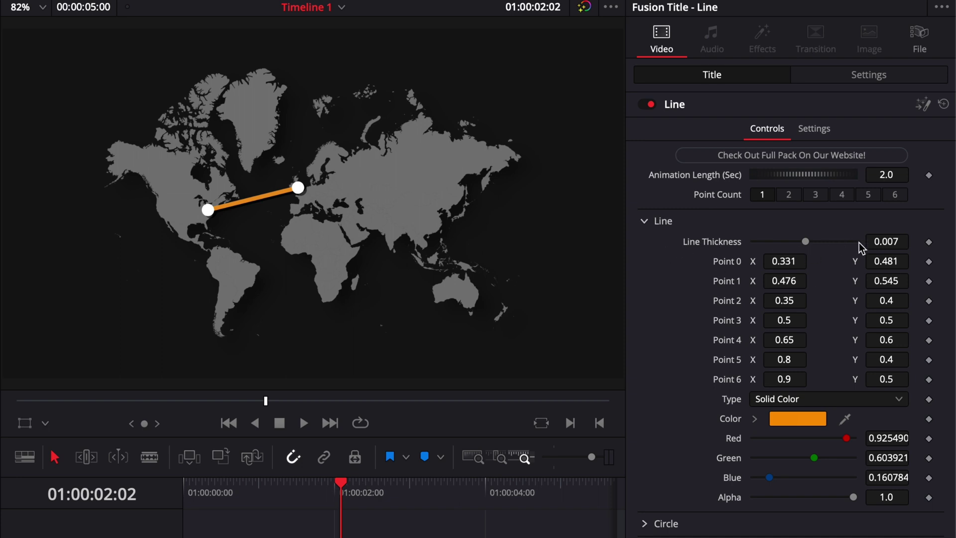
# Step: Set the route line's thickness to 0.003
pyautogui.click(902, 242)
pyautogui.press('BackSpace')
pyautogui.write('3')
pyautogui.press('Tab')
# Step: Set the width of the route line's end circles to 0.01
pyautogui.click(644, 523)
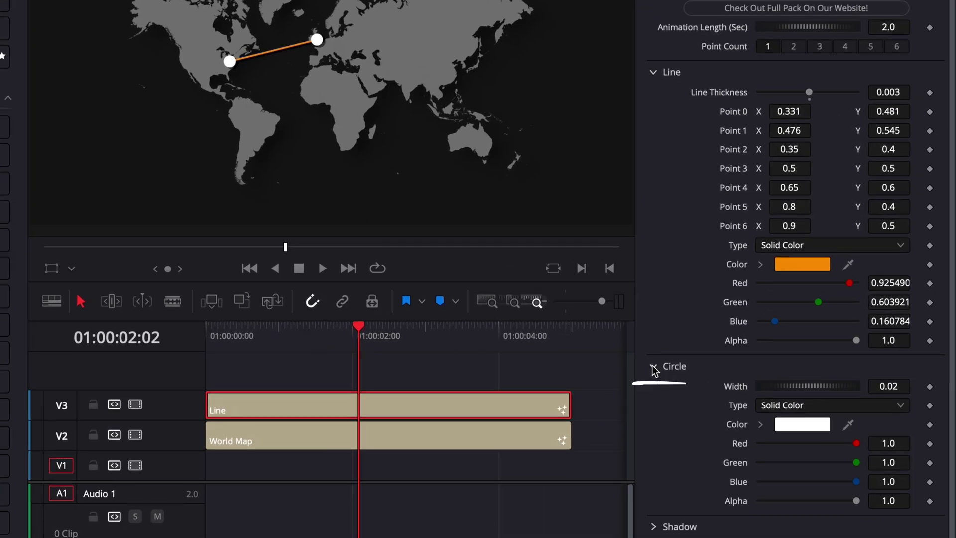
pyautogui.click(899, 386)
pyautogui.press('BackSpace')
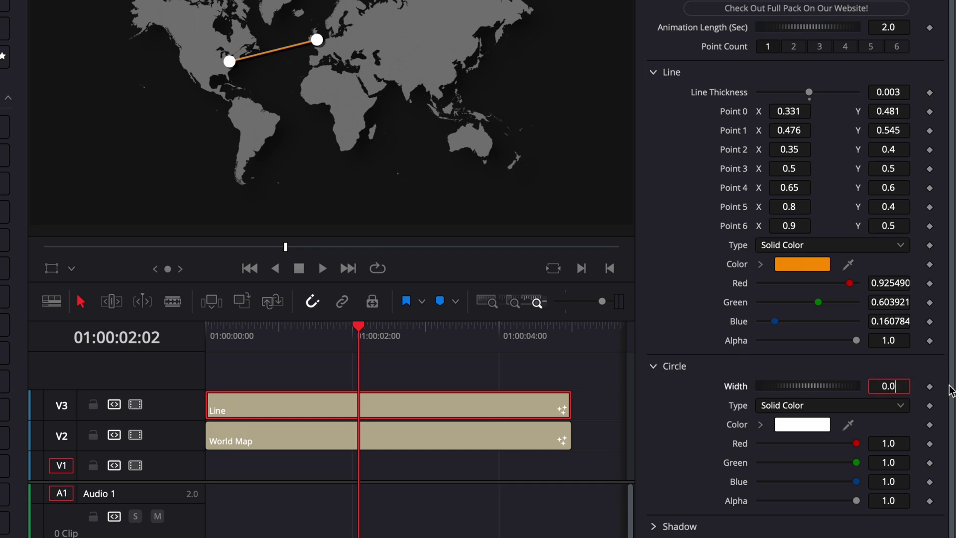
pyautogui.write('1')
pyautogui.press('Tab')
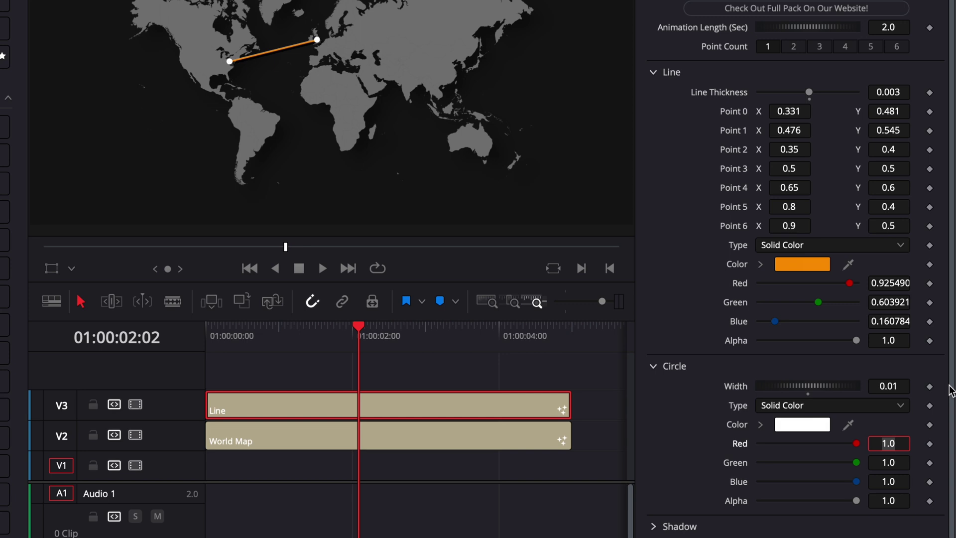
# Step: Change the route line's color to red by setting green to 49, giving hex EB3129
pyautogui.click(801, 266)
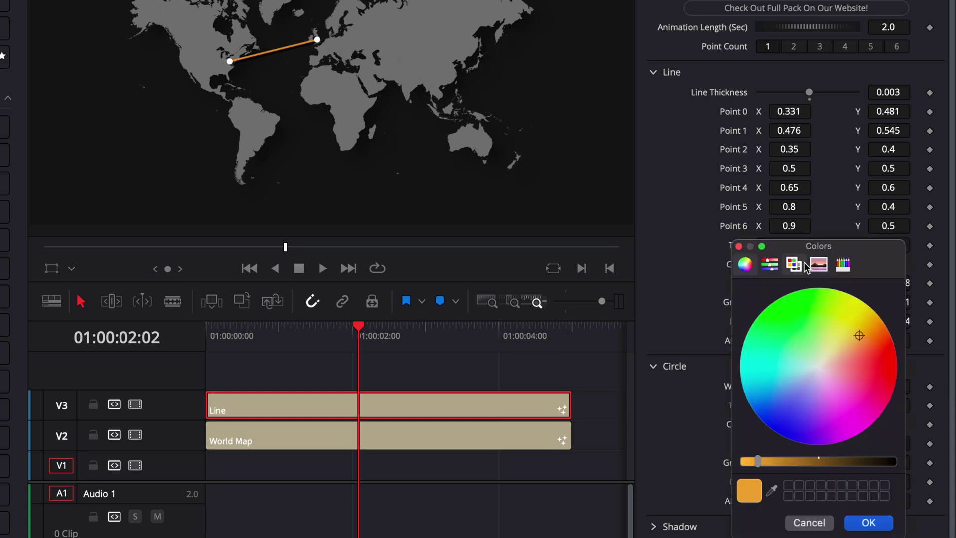
pyautogui.click(770, 264)
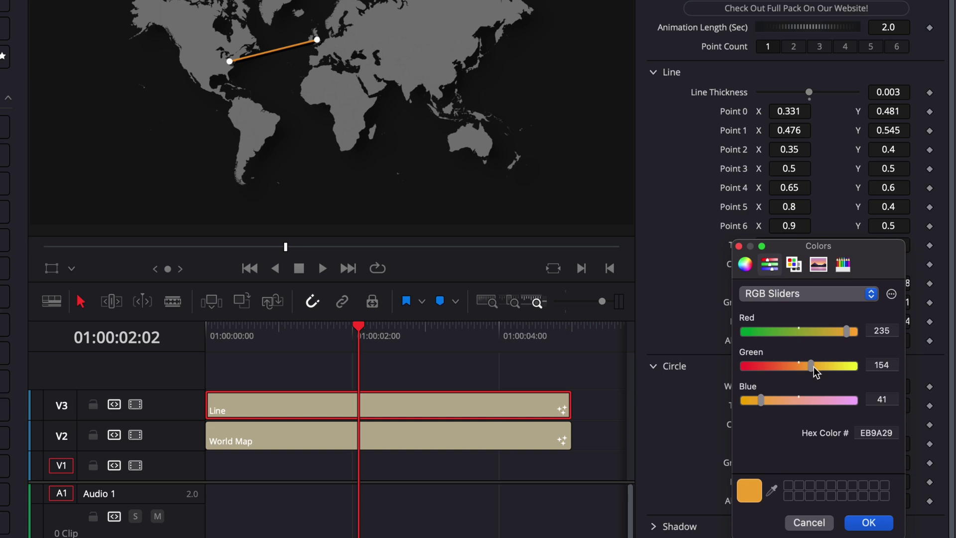
pyautogui.moveTo(809, 365); pyautogui.dragTo(757, 366)
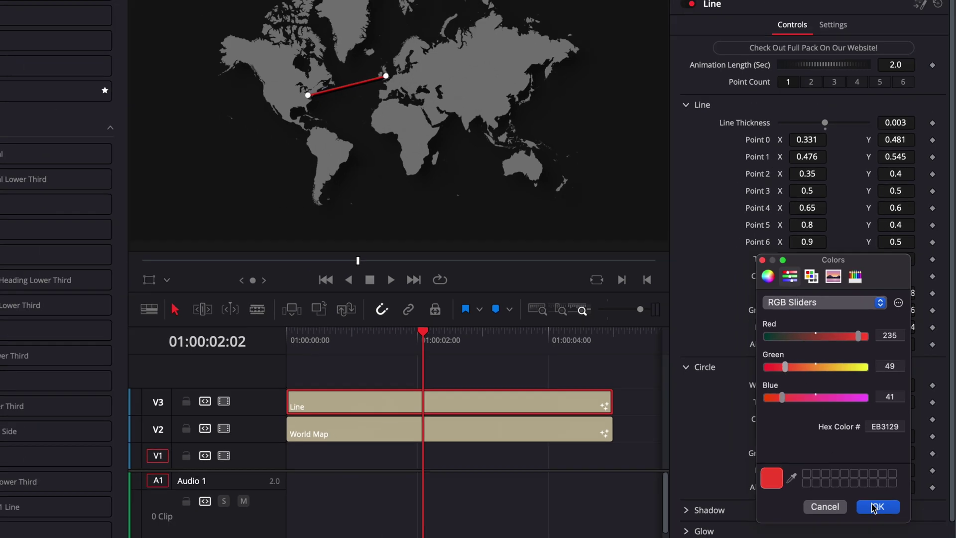
pyautogui.press('Return')
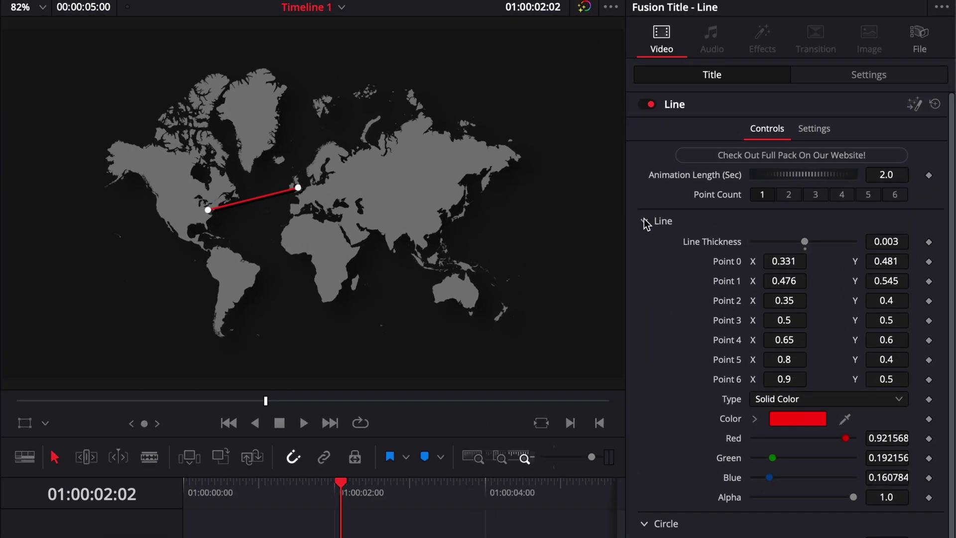
# Step: Collapse the Line and Circle settings and set the Line title's glow gain to 1.22
pyautogui.click(736, 155)
pyautogui.click(737, 172)
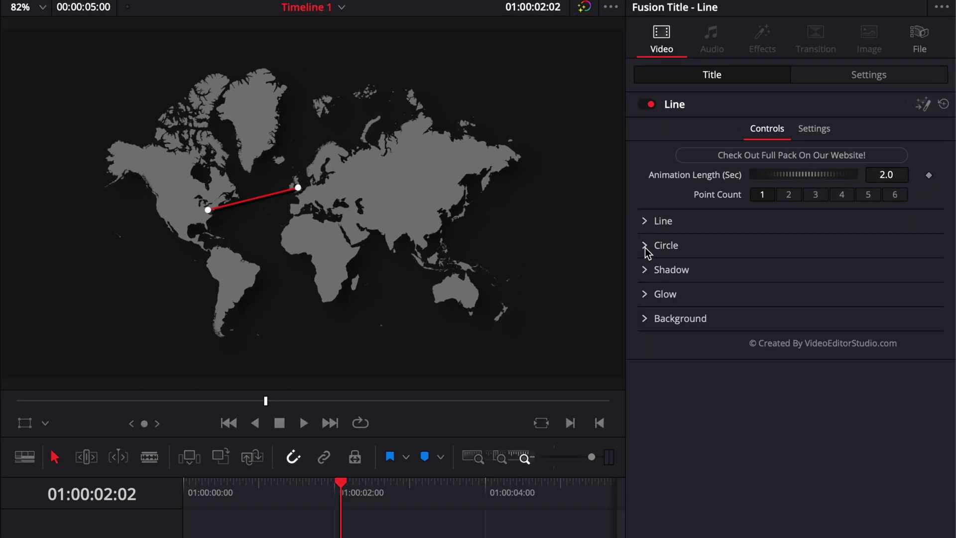
pyautogui.click(646, 294)
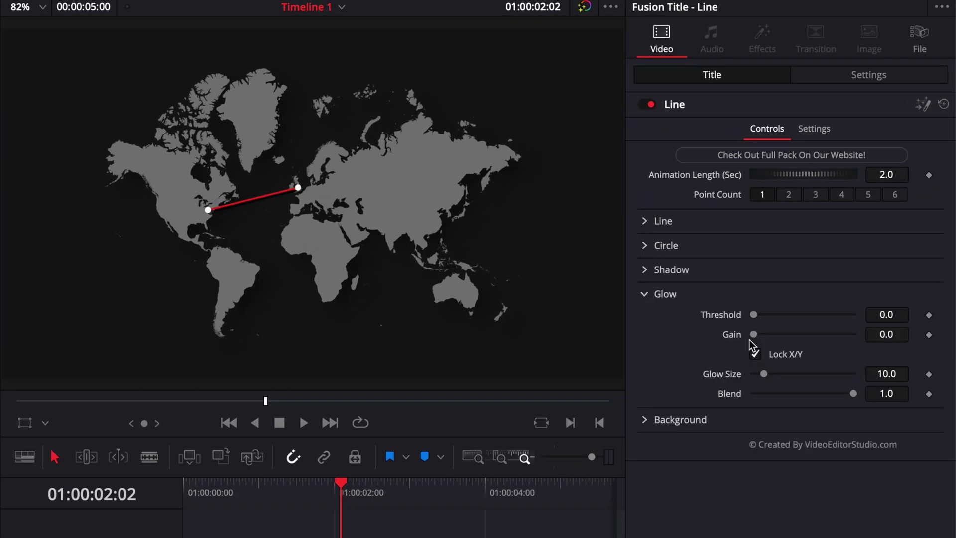
pyautogui.moveTo(754, 335); pyautogui.dragTo(777, 341)
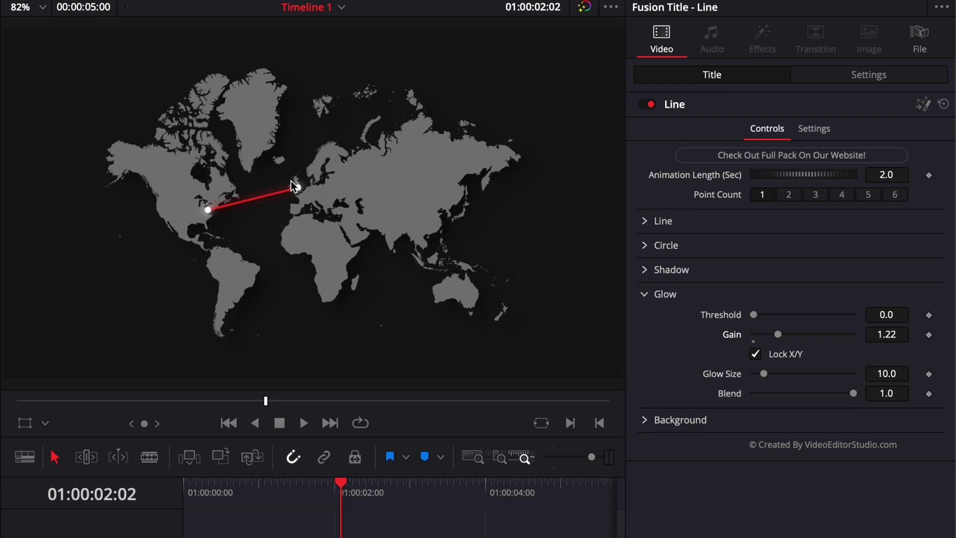
# Step: Play the timeline from the start to review the glowing red route animation
pyautogui.press('Home')
pyautogui.press('space')
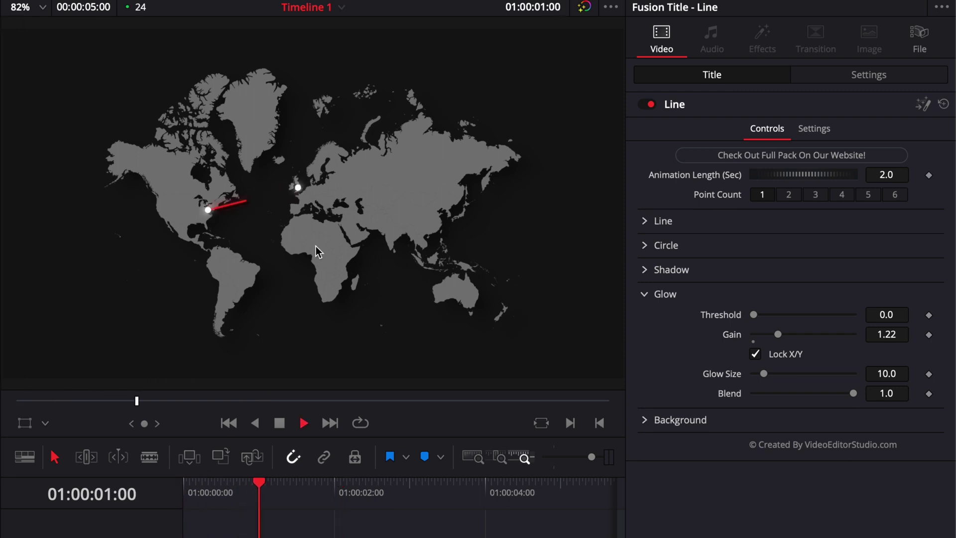
pyautogui.press('space')
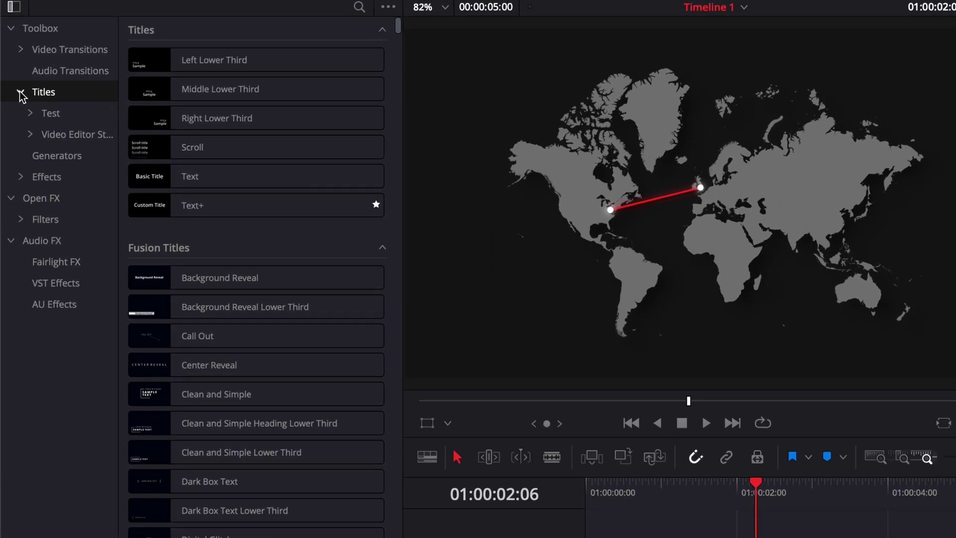
# Step: Add the Box Number title from the Free Starter Pack's Essentials on V4 above the Line title and select it
pyautogui.click(30, 134)
pyautogui.scroll(-8, 63, 258)
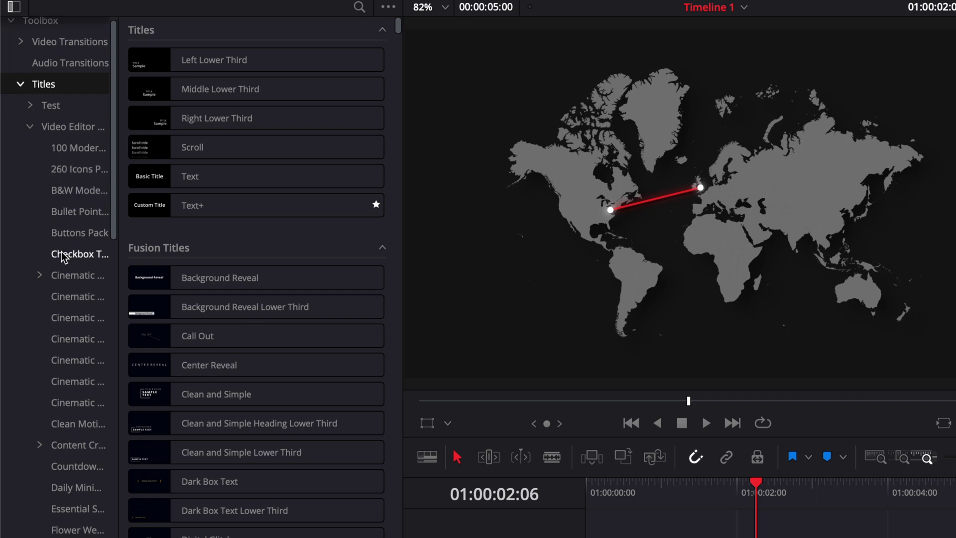
pyautogui.click(63, 370)
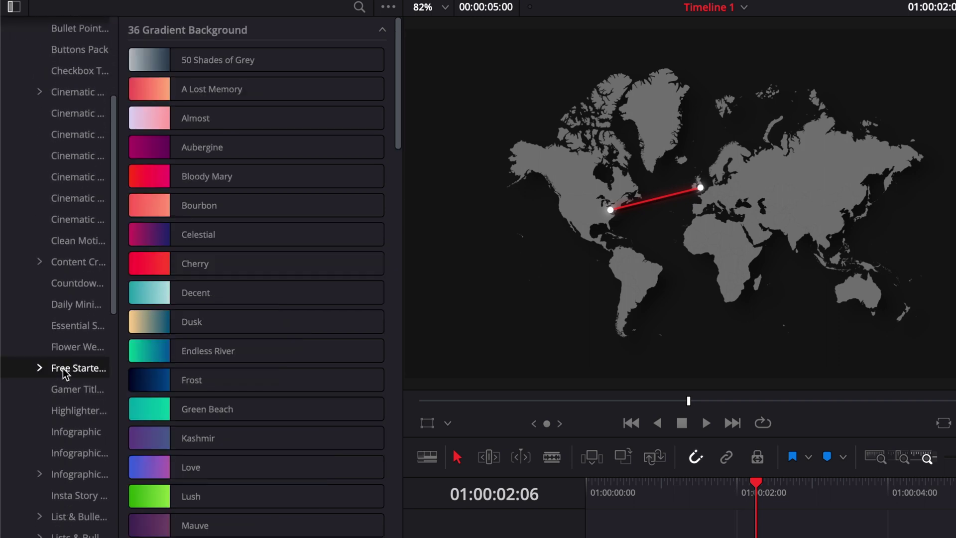
pyautogui.scroll(-15, 224, 338)
pyautogui.scroll(6, 204, 370)
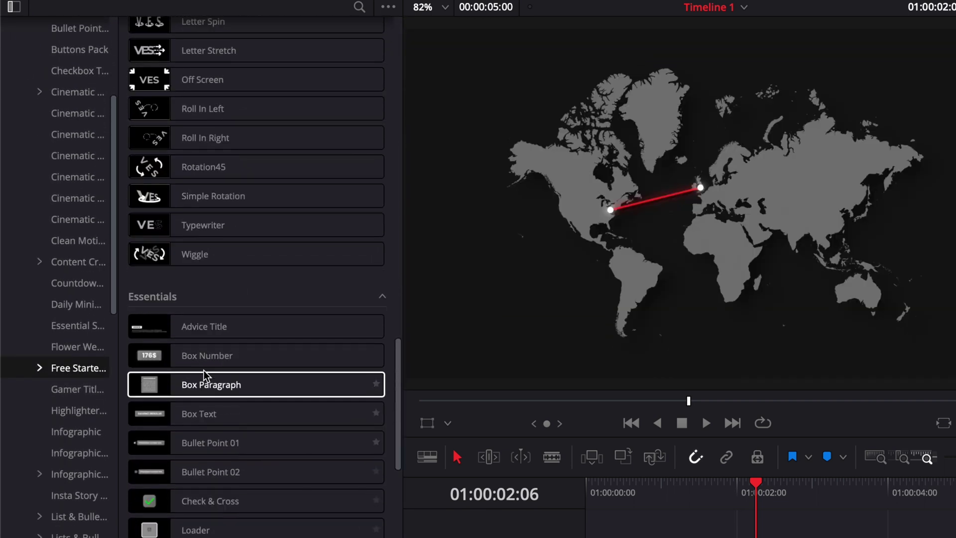
pyautogui.moveTo(174, 358); pyautogui.dragTo(422, 381)
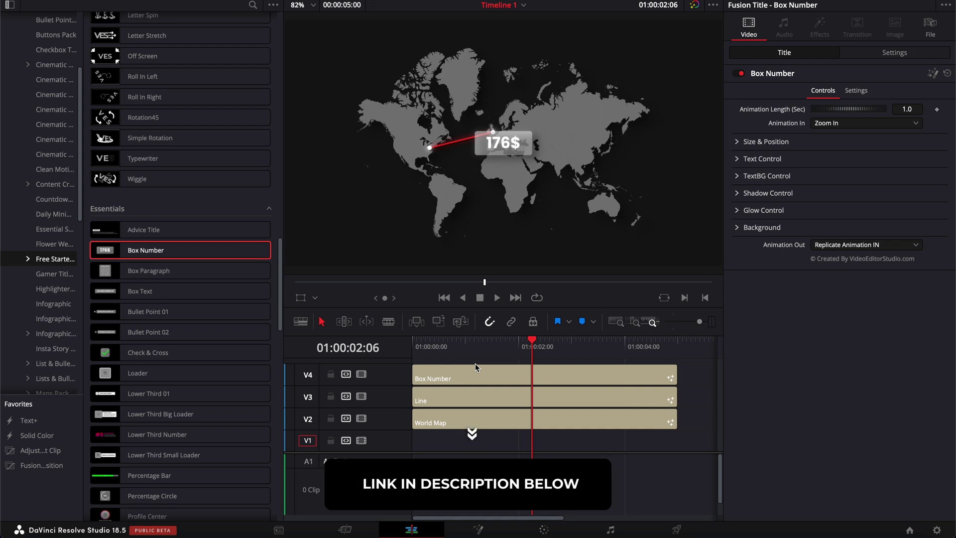
pyautogui.click(480, 378)
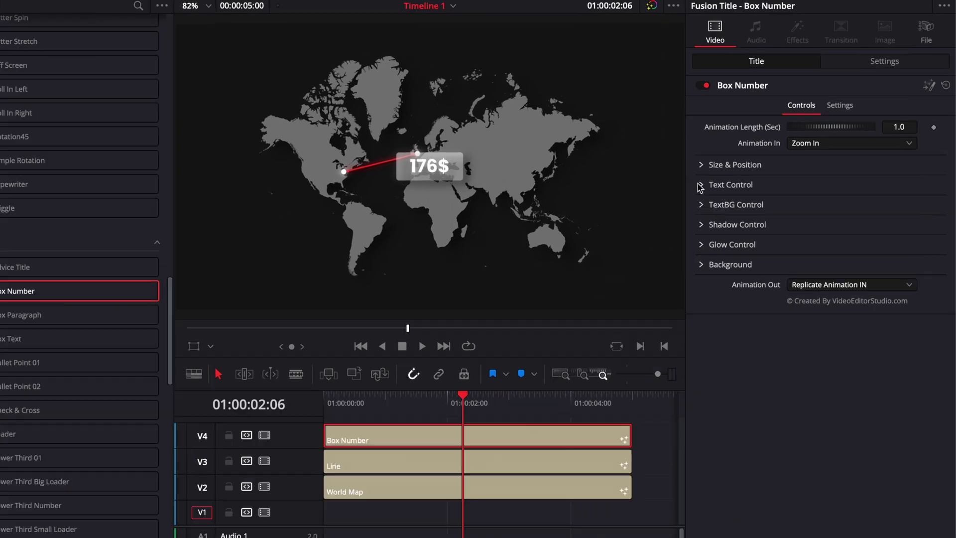
# Step: Change the Box Number title's text to LONDON and set its text background width to 0.26
pyautogui.click(737, 159)
pyautogui.moveTo(678, 248); pyautogui.dragTo(645, 250)
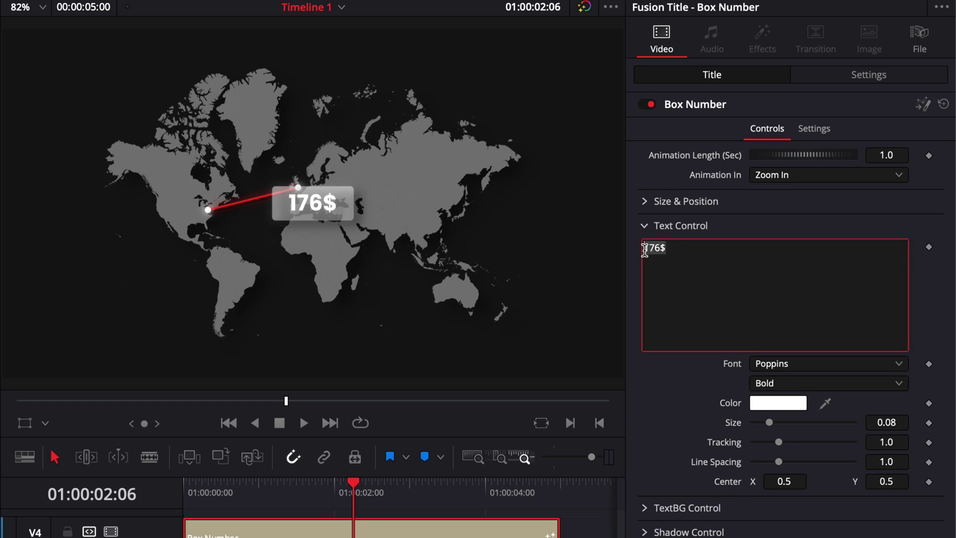
pyautogui.write('LONDON')
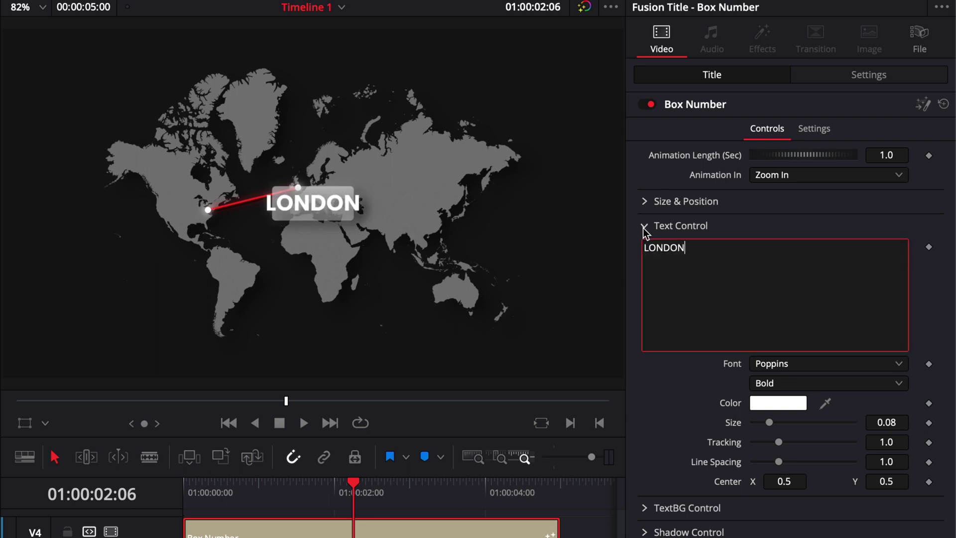
pyautogui.click(644, 227)
pyautogui.click(645, 250)
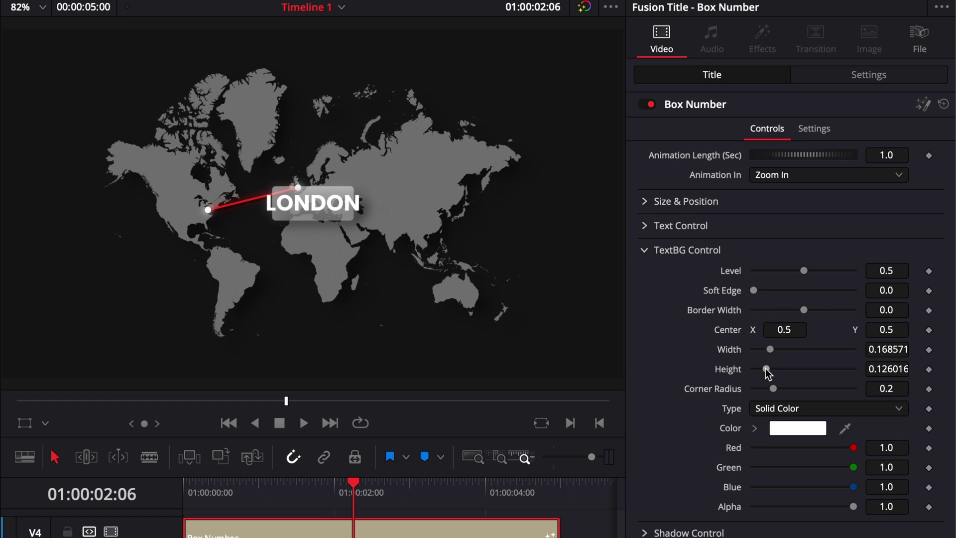
pyautogui.moveTo(771, 349); pyautogui.dragTo(780, 349)
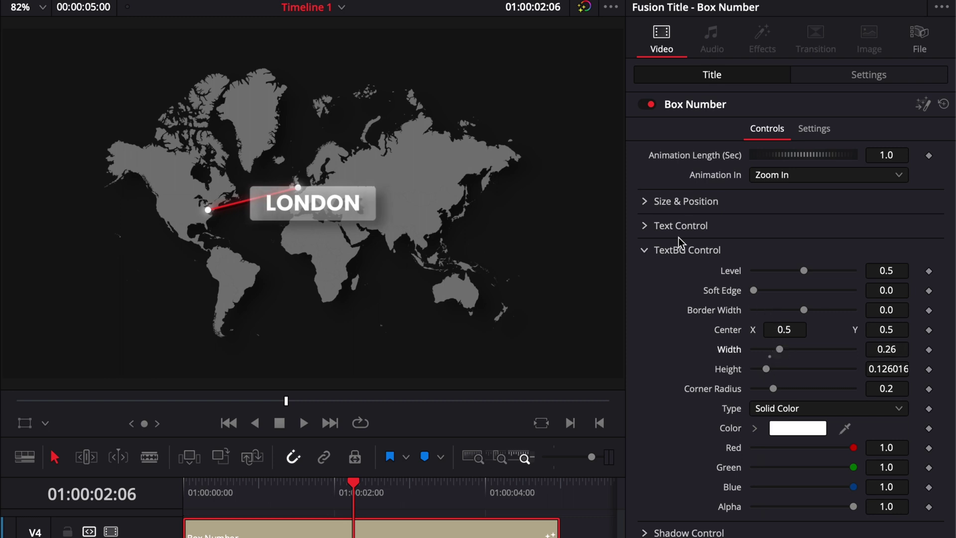
# Step: Shrink the LONDON label to size 0.306 and place its center at X 0.475, Y 0.59
pyautogui.click(644, 200)
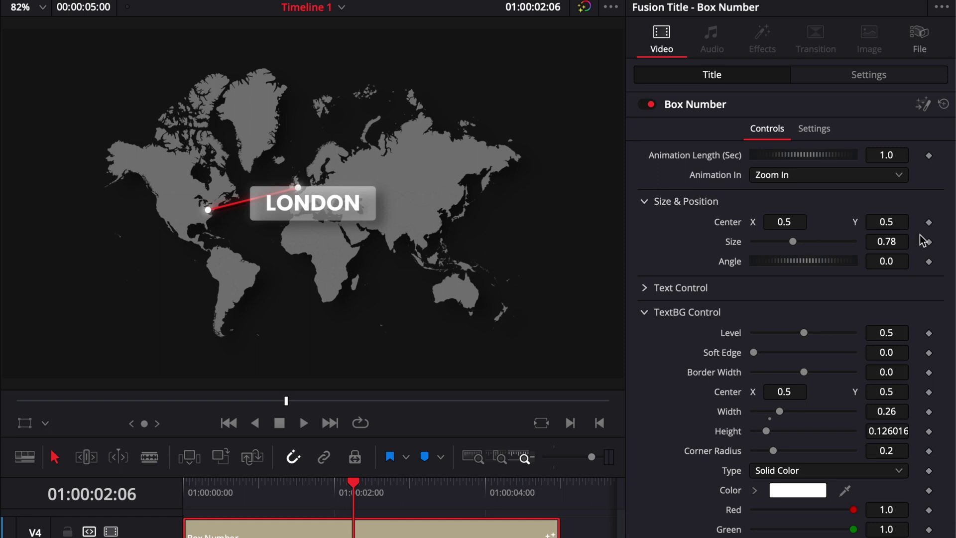
pyautogui.moveTo(903, 241); pyautogui.dragTo(826, 241)
pyautogui.moveTo(886, 222); pyautogui.dragTo(901, 222)
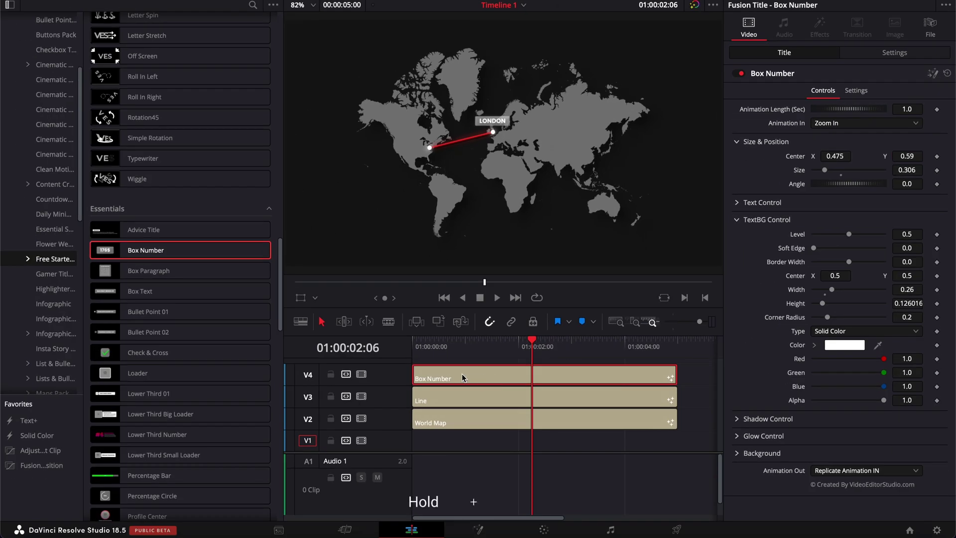
# Step: Duplicate the LONDON Box Number title onto V5 and change the copy's text to NEW-YORK
pyautogui.moveTo(463, 377); pyautogui.dragTo(462, 360)
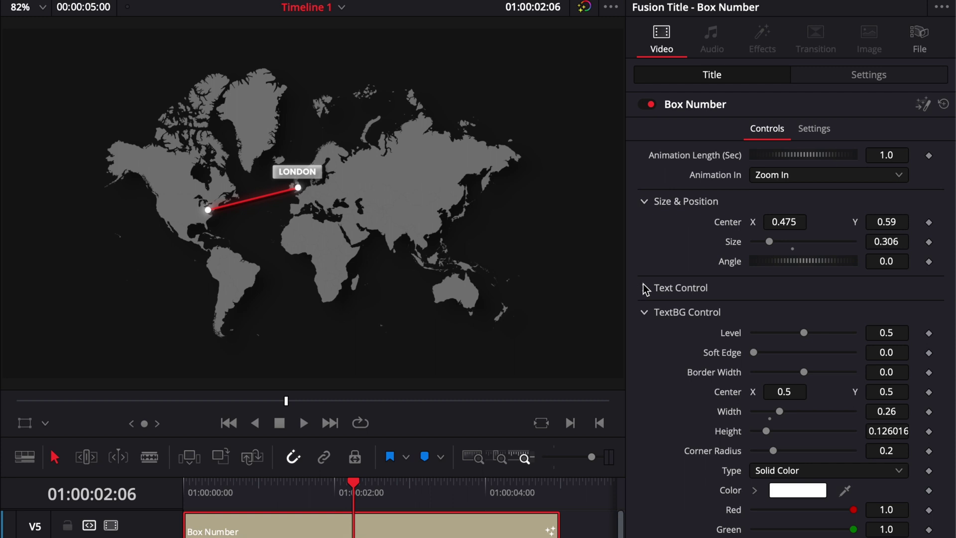
pyautogui.click(738, 202)
pyautogui.click(703, 309)
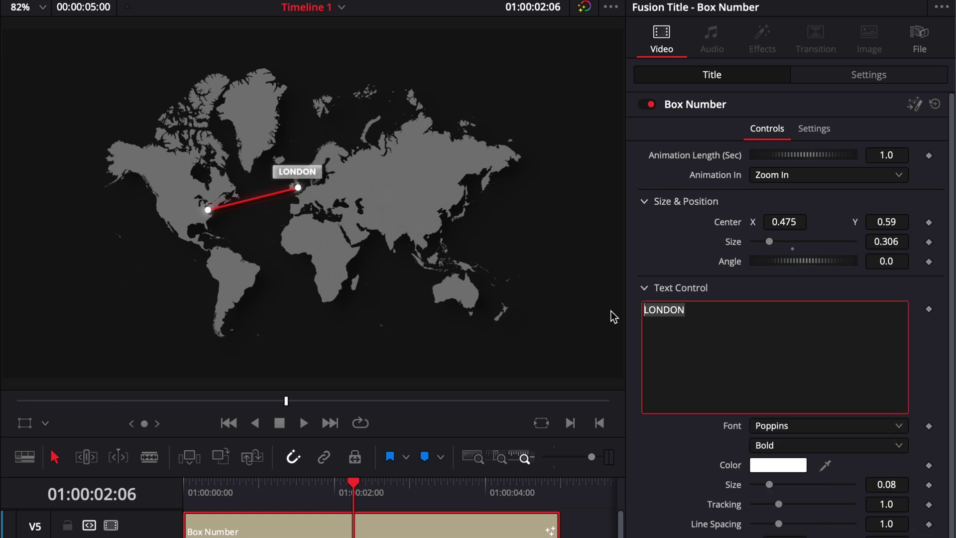
pyautogui.write('NEW-YORK')
# Step: Place the NEW-YORK label at center X 0.311, Y 0.533 and set its text background width to 0.314
pyautogui.moveTo(796, 222); pyautogui.dragTo(736, 221)
pyautogui.moveTo(899, 219); pyautogui.dragTo(882, 221)
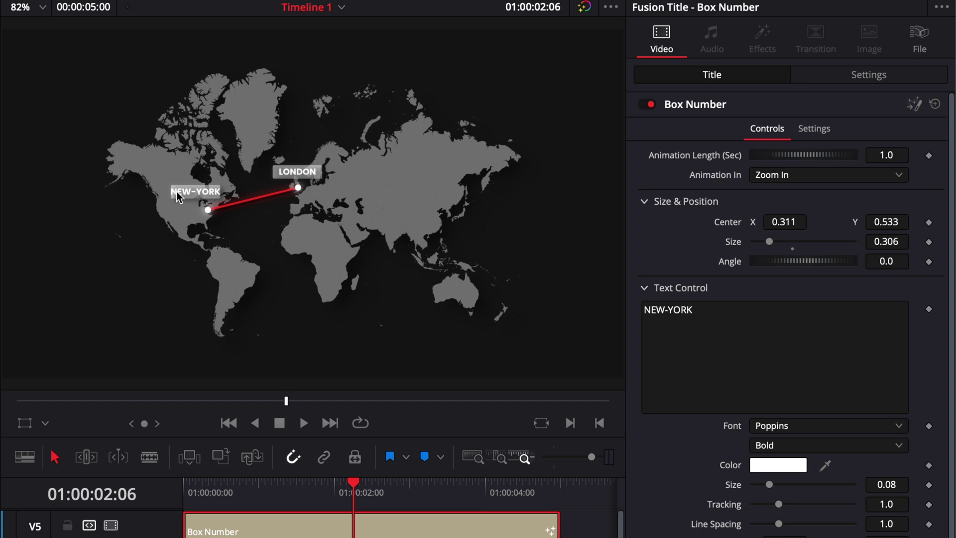
pyautogui.scroll(-3, 715, 465)
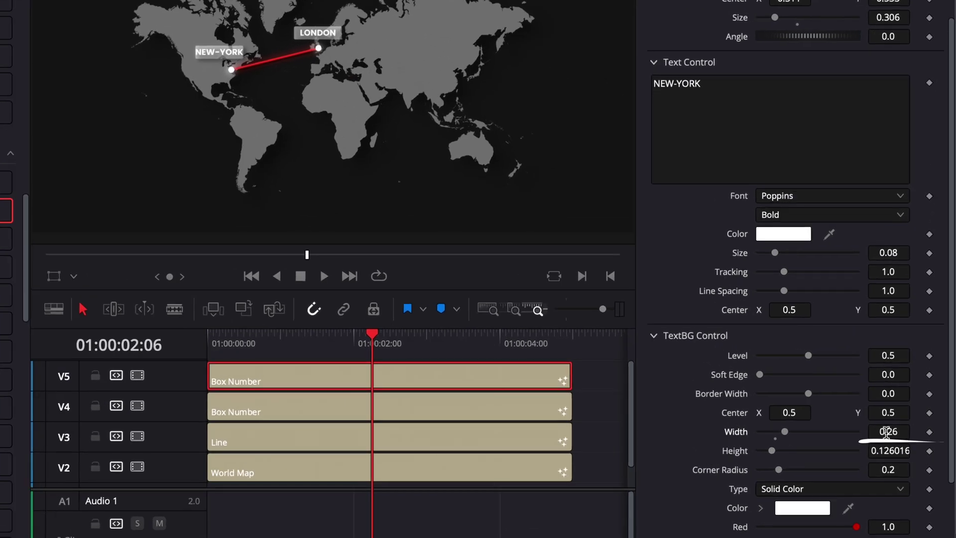
pyautogui.moveTo(886, 431); pyautogui.dragTo(914, 431)
# Step: Play the timeline from the start to review the route with both city labels
pyautogui.click(208, 340)
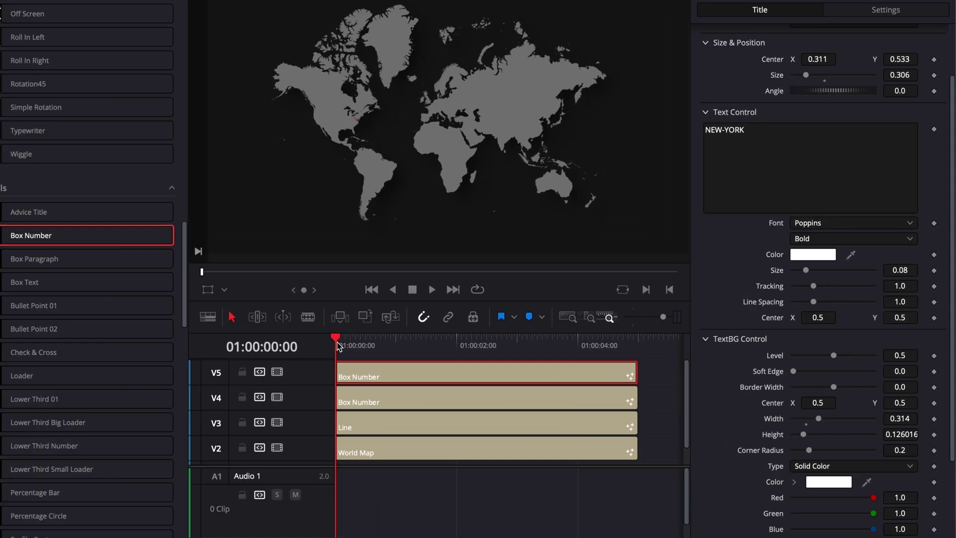
pyautogui.press('space')
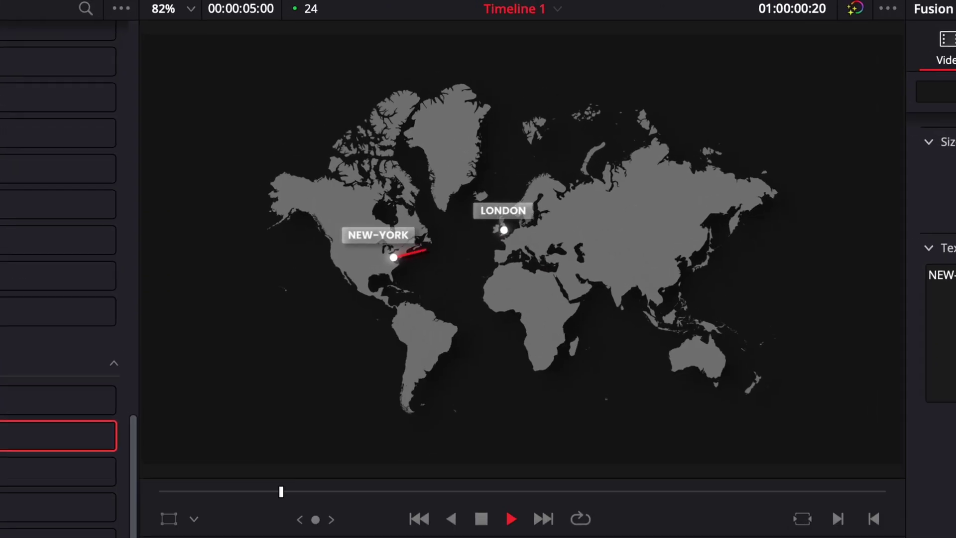
pyautogui.press('space')
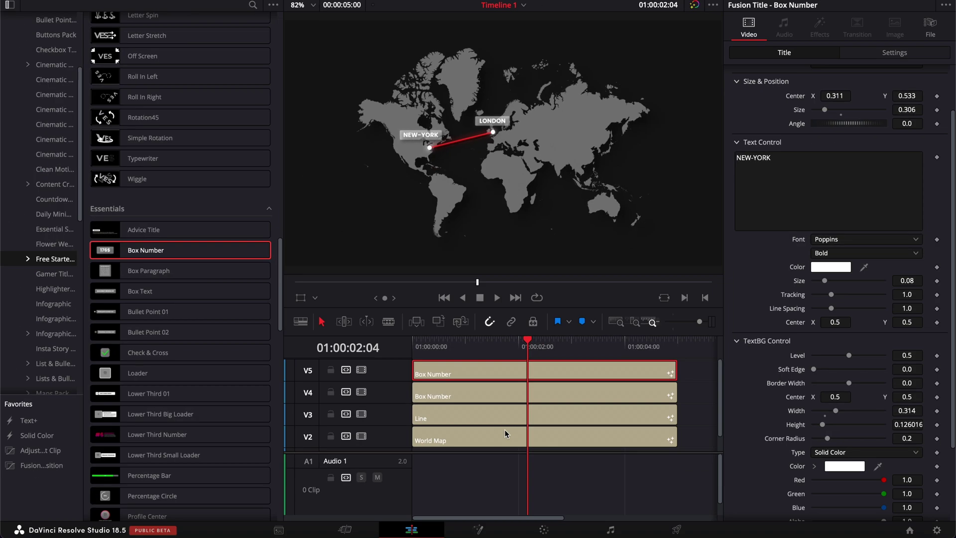
# Step: Set the Line title's animation length to 1 second
pyautogui.click(491, 422)
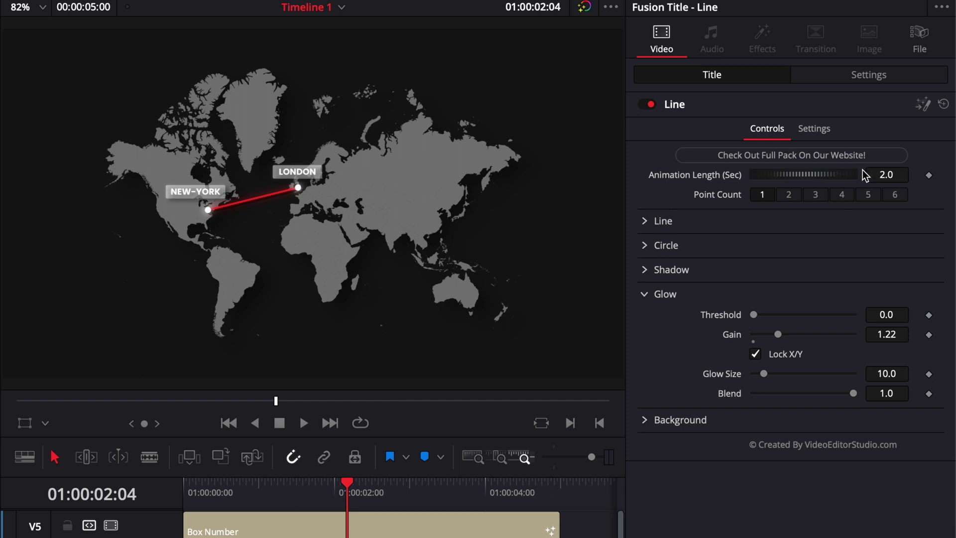
pyautogui.click(902, 175)
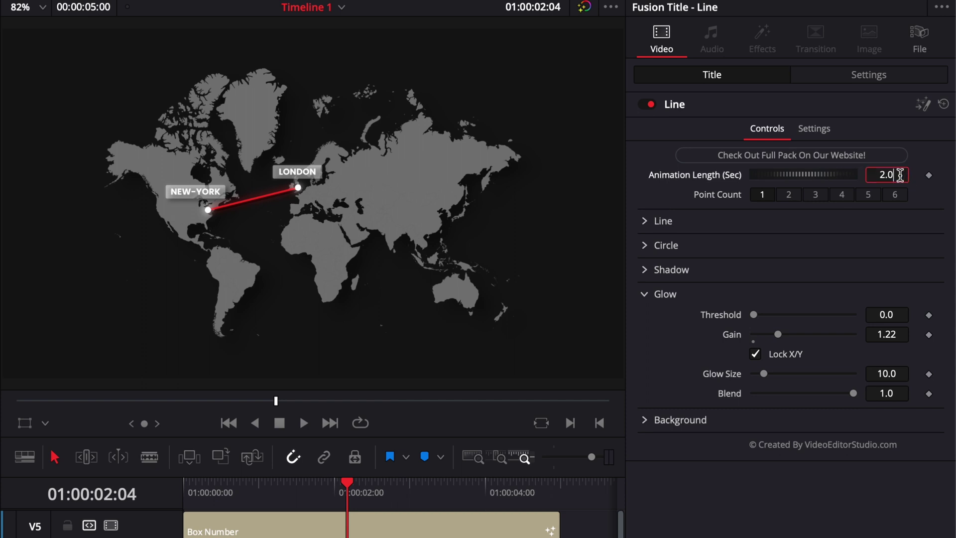
pyautogui.write('1')
pyautogui.press('Return')
# Step: Replay the timeline to check the speed of the route line, and return the playhead to the start
pyautogui.click(190, 489)
pyautogui.press('space')
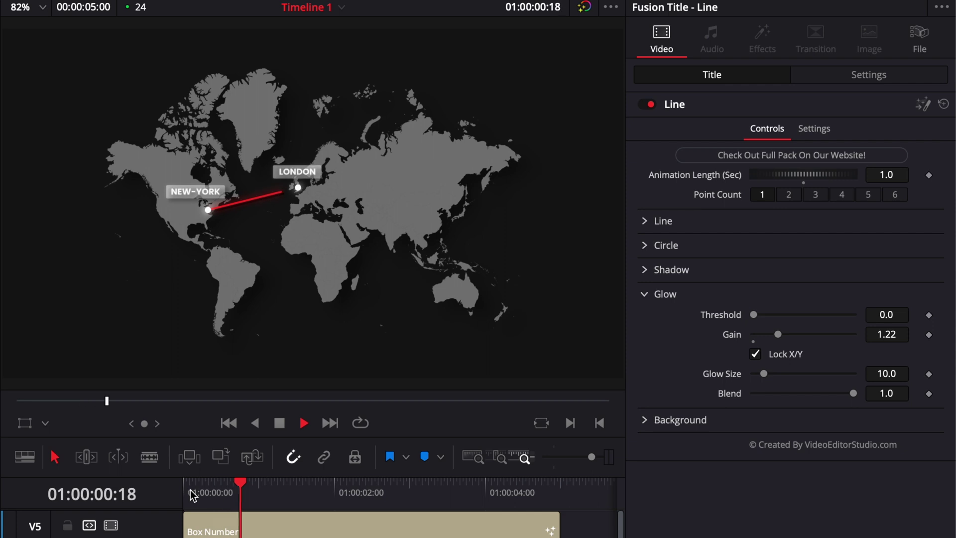
pyautogui.click(190, 489)
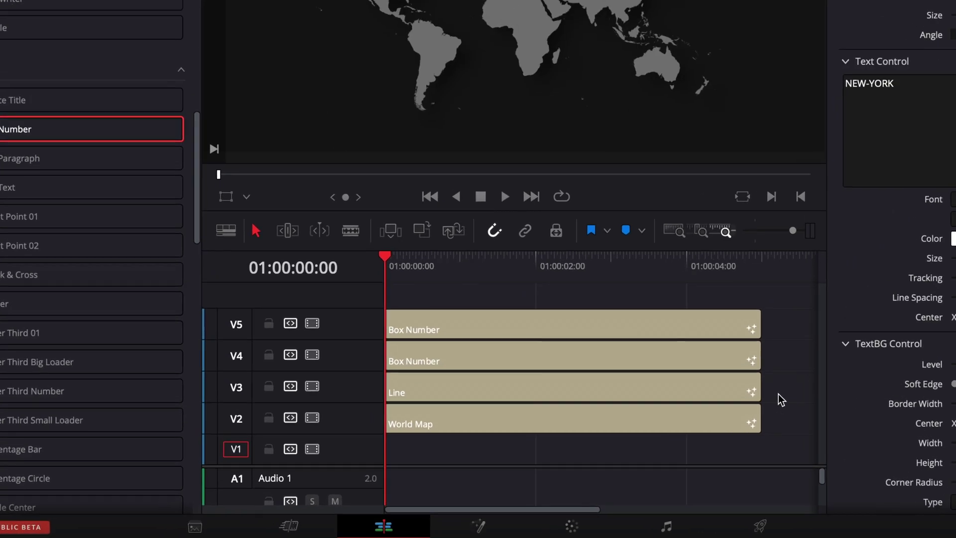
# Step: Shift the Line and both Box Number clips together about 1 second 3 frames later, keeping the World Map at the start
pyautogui.moveTo(689, 435); pyautogui.dragTo(529, 369)
pyautogui.moveTo(408, 388); pyautogui.dragTo(495, 392)
pyautogui.moveTo(411, 269)
pyautogui.mouseDown()
pyautogui.moveTo(434, 269)
pyautogui.moveTo(421, 269)
pyautogui.mouseUp()
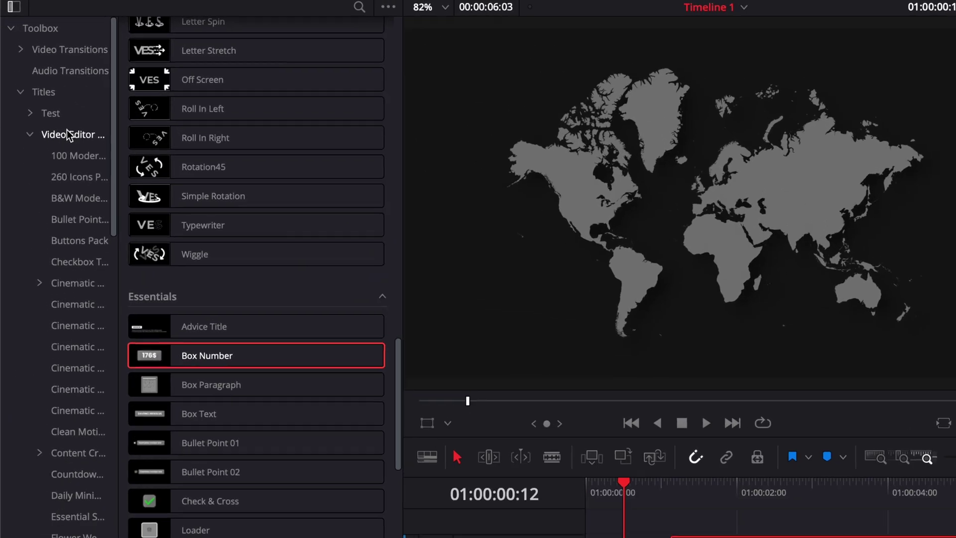
# Step: Preview the opening of the timeline and apply the Paint On video transition to the start of the World Map clip
pyautogui.click(58, 50)
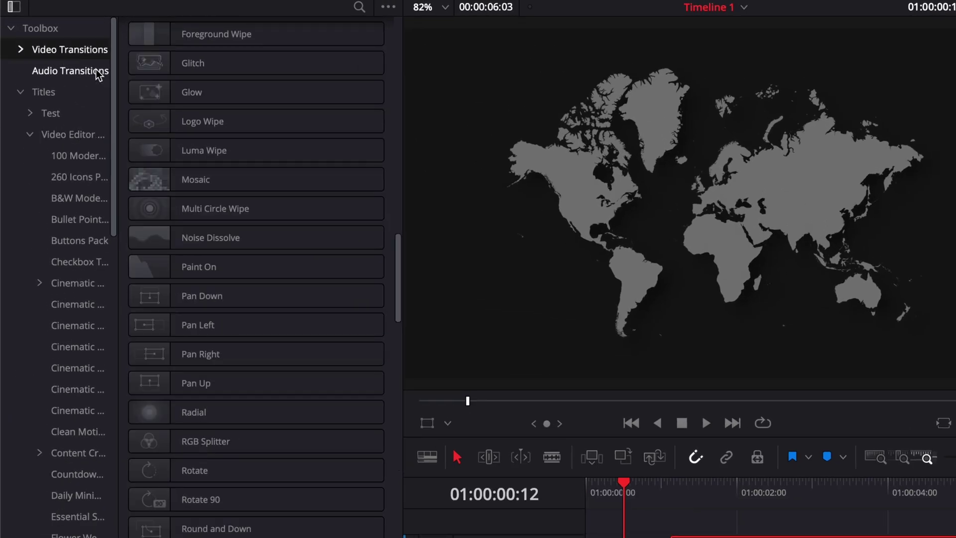
pyautogui.click(667, 492)
pyautogui.click(592, 493)
pyautogui.press('space')
pyautogui.press('space')
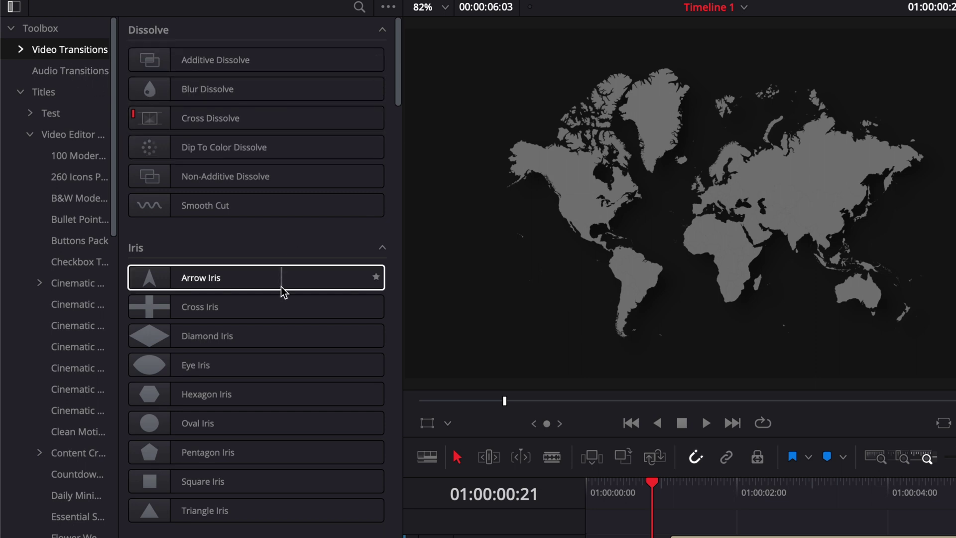
pyautogui.scroll(-20, 281, 290)
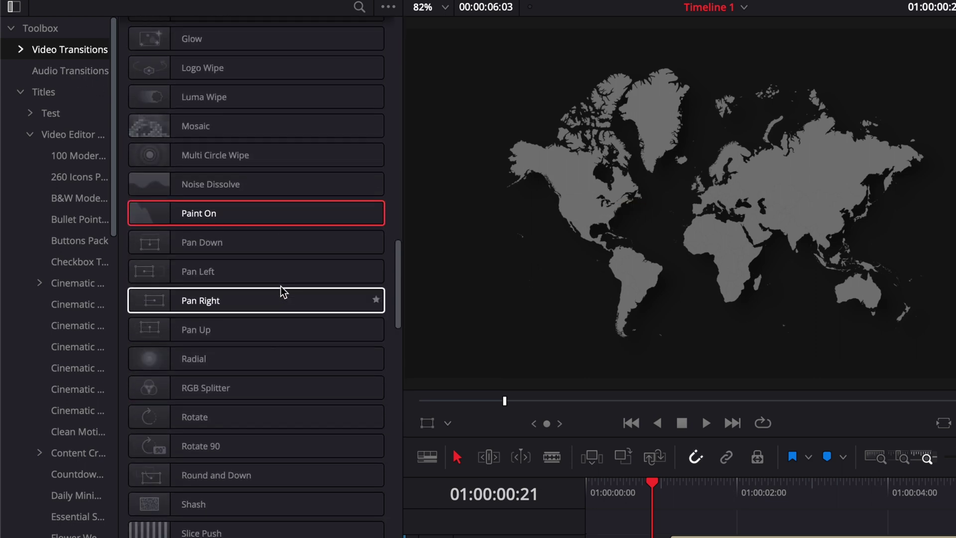
pyautogui.scroll(-10, 278, 435)
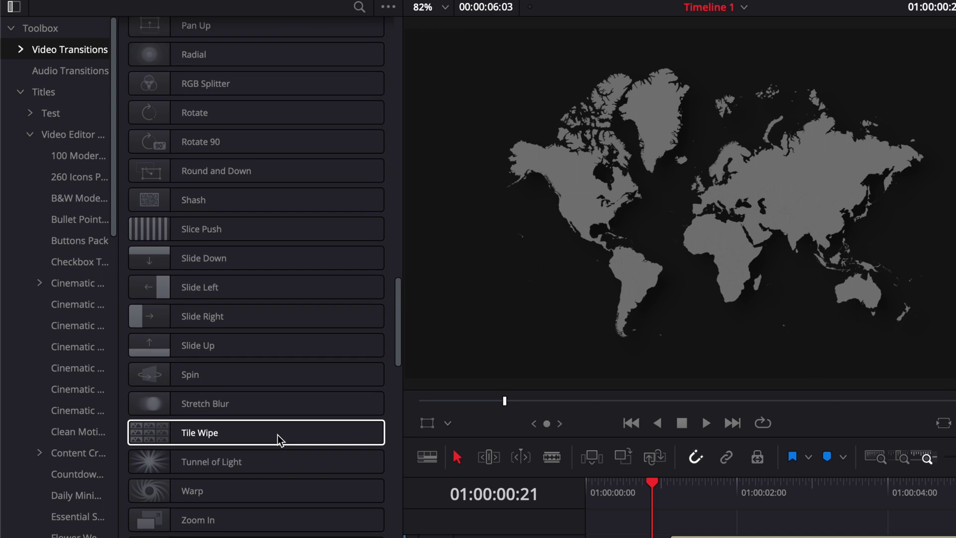
pyautogui.scroll(10, 277, 435)
pyautogui.moveTo(206, 264)
pyautogui.mouseDown()
pyautogui.moveTo(196, 264)
pyautogui.moveTo(363, 315)
pyautogui.moveTo(418, 450)
pyautogui.moveTo(426, 445)
pyautogui.mouseUp()
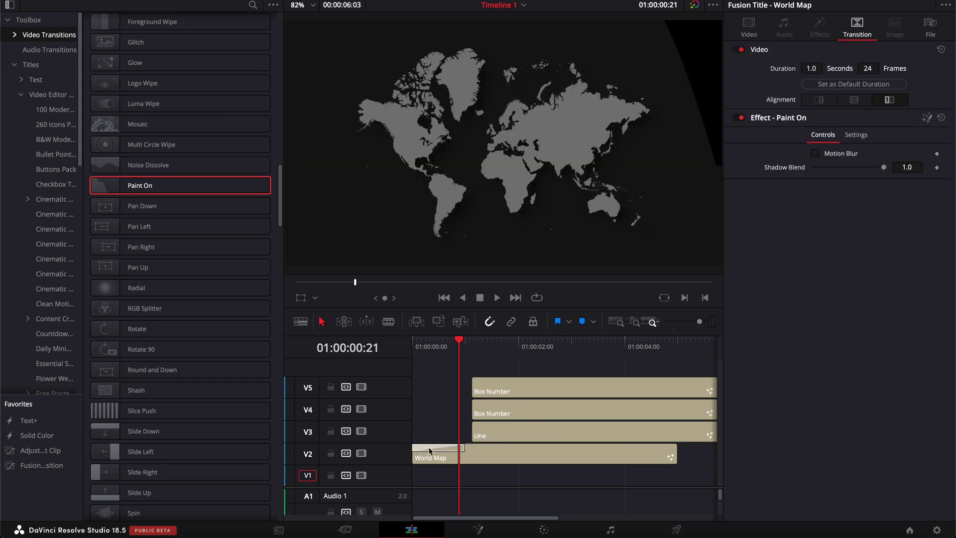
# Step: Play the opening of the timeline twice to review the Paint On transition on the map
pyautogui.click(415, 341)
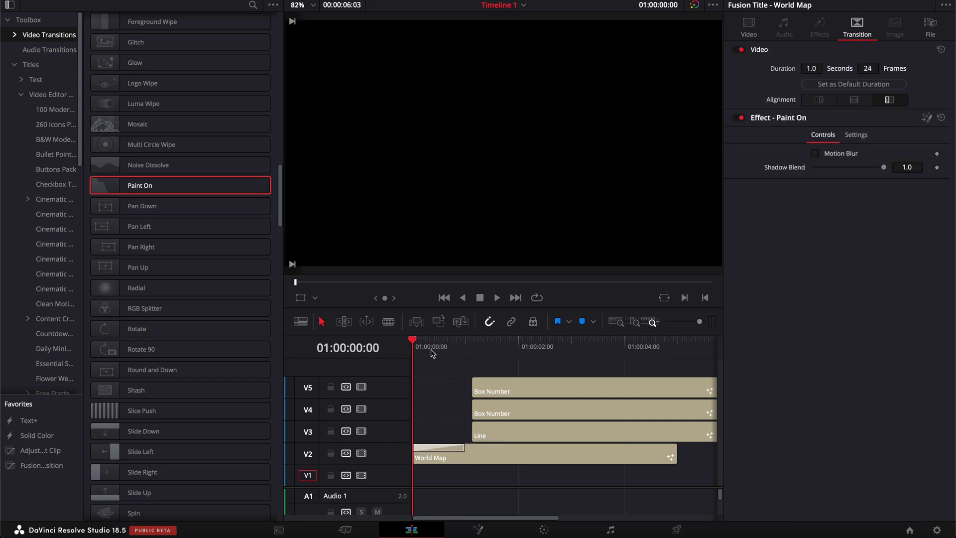
pyautogui.press('space')
pyautogui.press('space')
pyautogui.click(412, 341)
pyautogui.press('space')
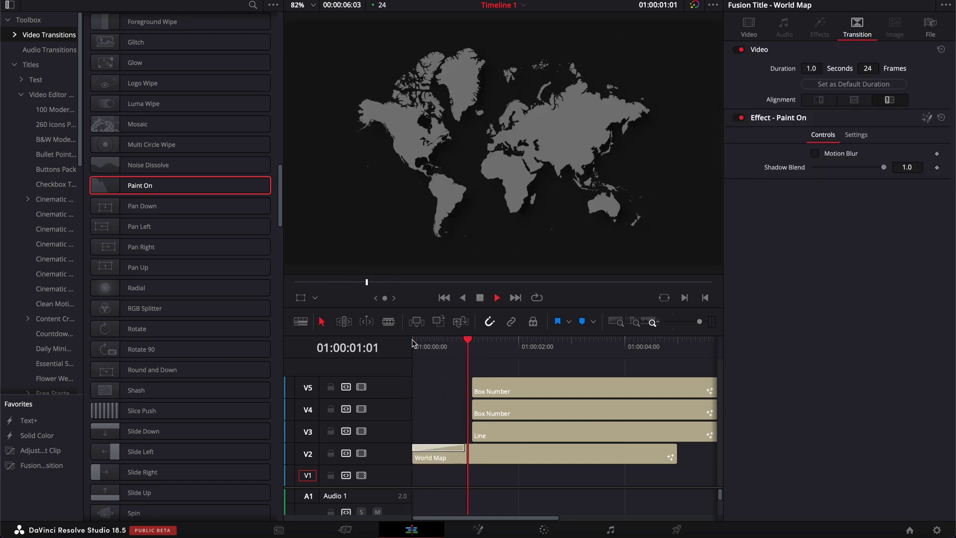
pyautogui.press('space')
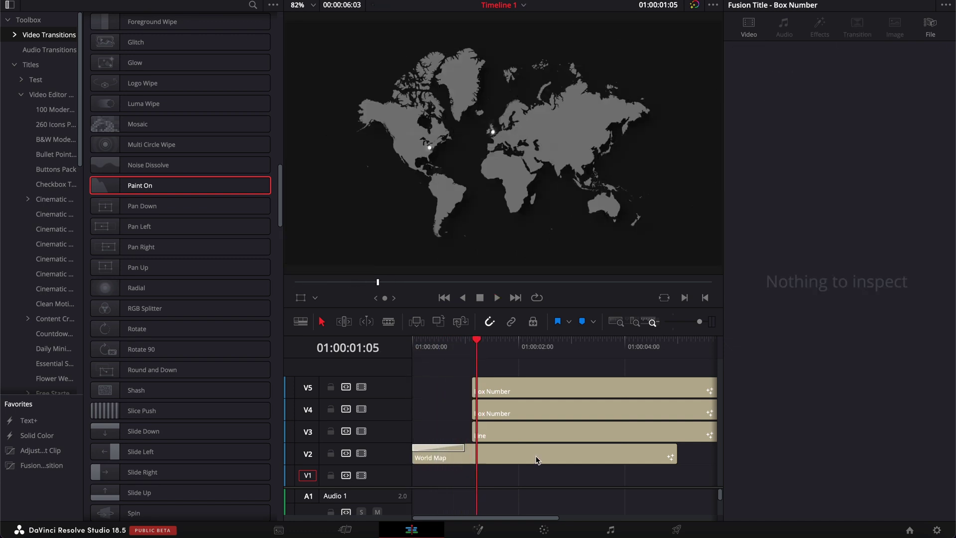
# Step: Try lengthening the World Map clip's Paint On transition to 34 frames, and delete the transition
pyautogui.moveTo(464, 445)
pyautogui.mouseDown()
pyautogui.moveTo(491, 450)
pyautogui.moveTo(443, 450)
pyautogui.moveTo(487, 458)
pyautogui.mouseUp()
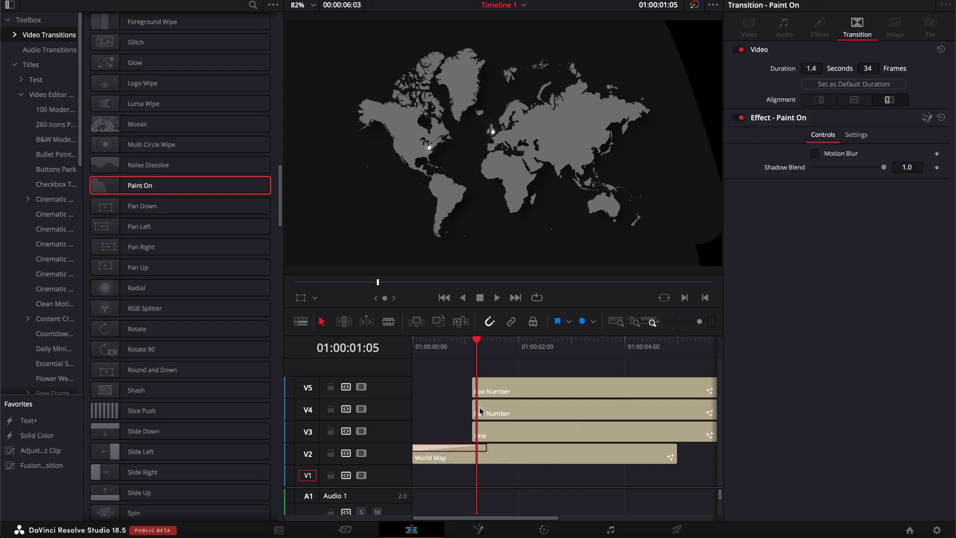
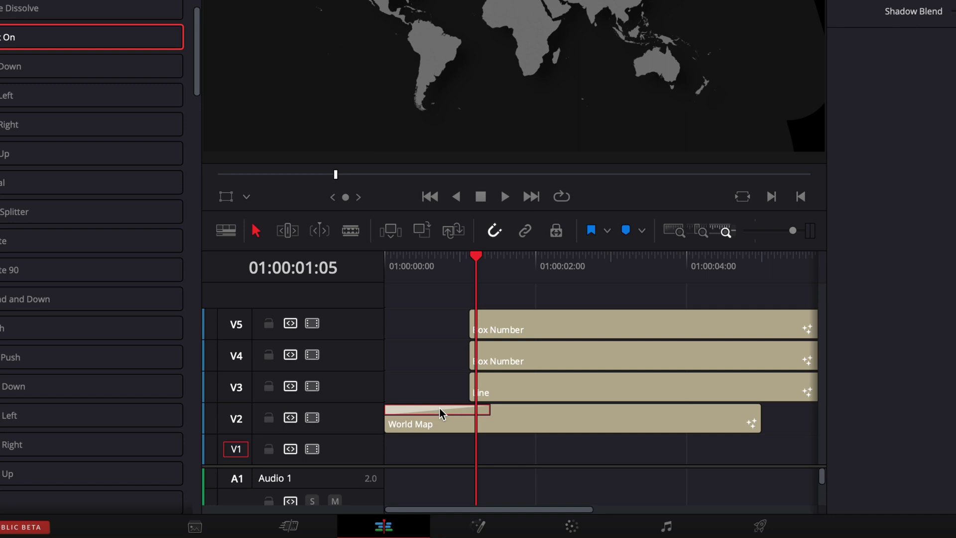
pyautogui.press('Delete')
# Step: Duplicate the World Map clip onto V1 and set the V2 World Map's background opacity to 0
pyautogui.click(414, 423)
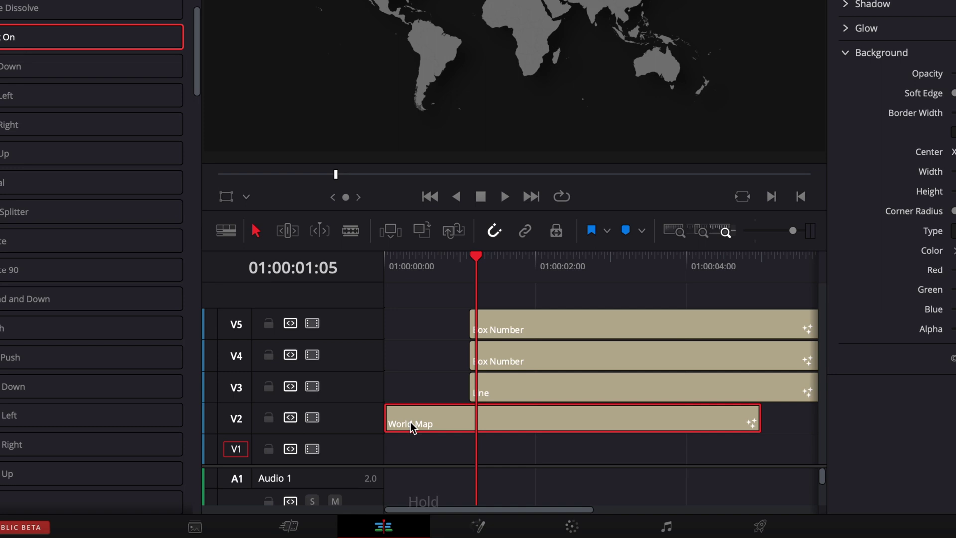
pyautogui.press('alt')
pyautogui.moveTo(410, 422); pyautogui.dragTo(409, 446)
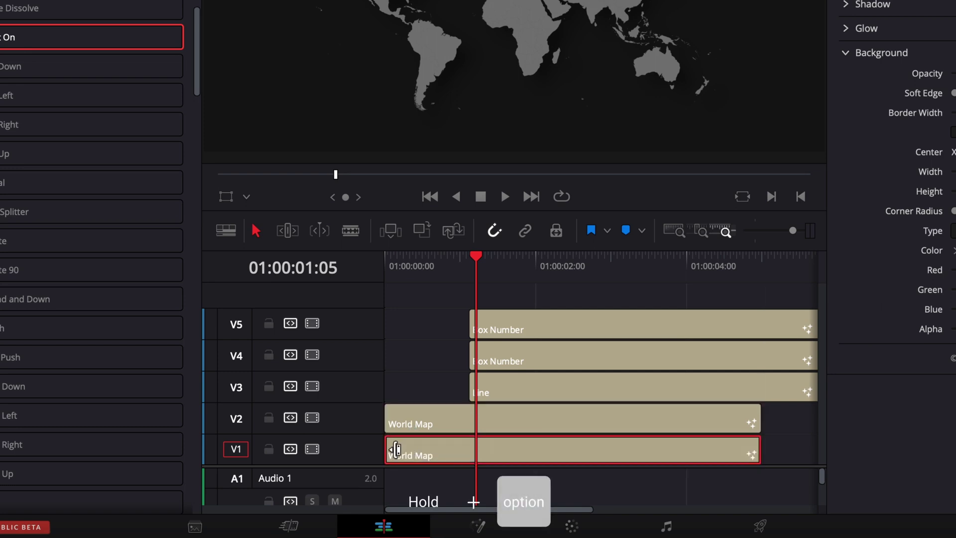
pyautogui.click(429, 428)
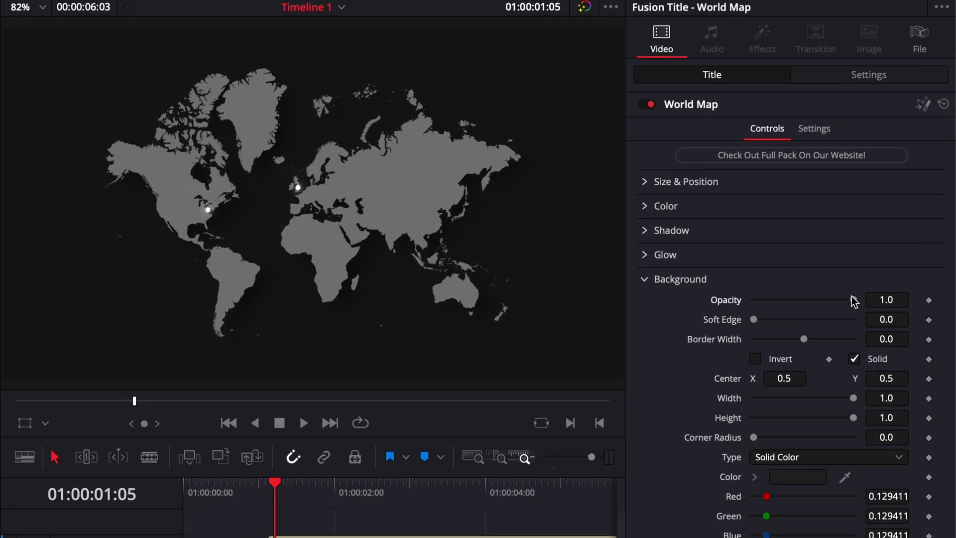
pyautogui.moveTo(854, 301); pyautogui.dragTo(738, 303)
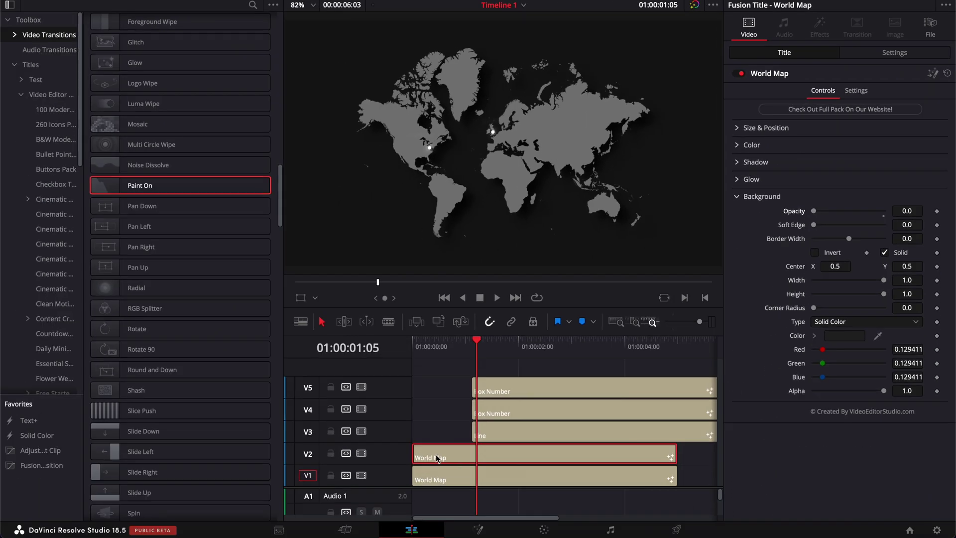
# Step: Compare the two World Map clips' background settings and disable the one on V2
pyautogui.click(451, 481)
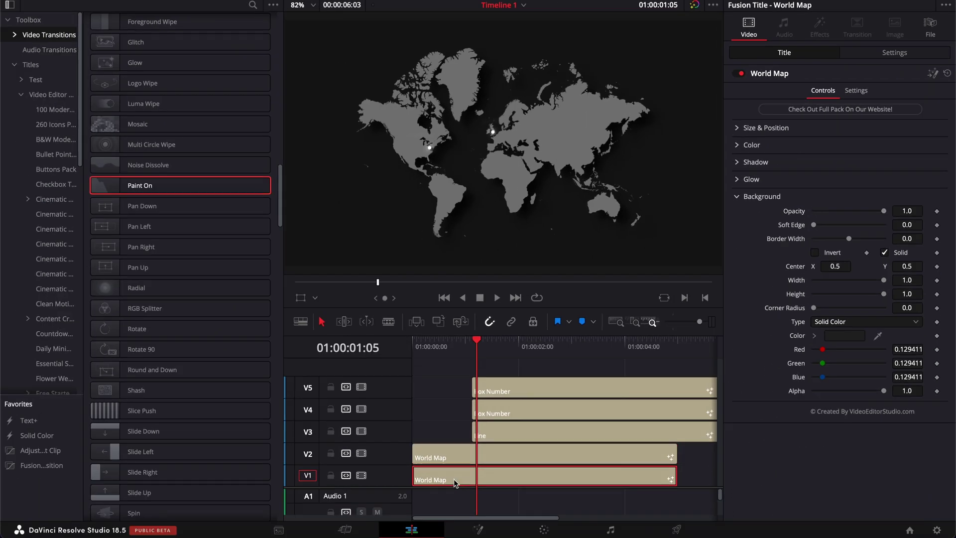
pyautogui.click(448, 459)
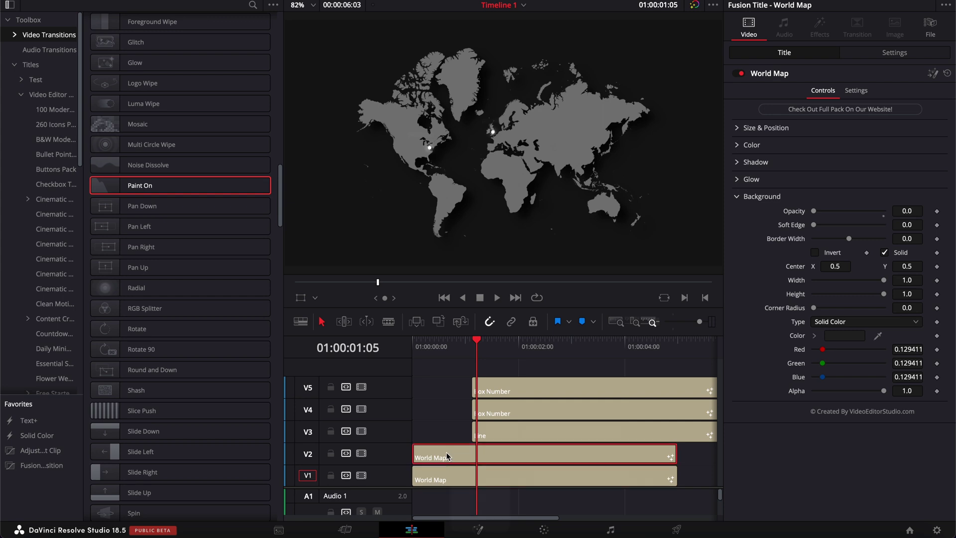
pyautogui.press('d')
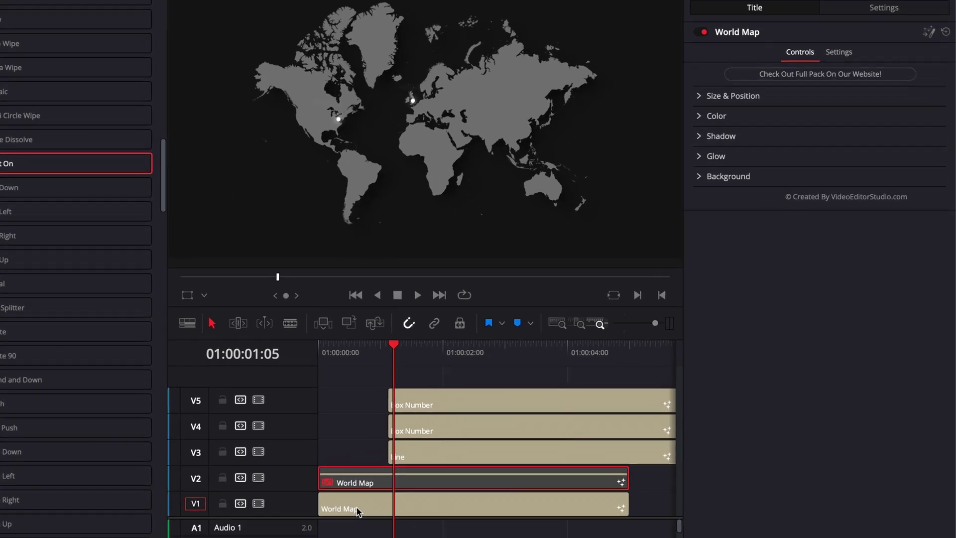
# Step: Darken the V1 World Map's solid color to a dark grey of red 0.211764, green 0.207843 and blue 0.211764
pyautogui.click(448, 481)
pyautogui.click(699, 116)
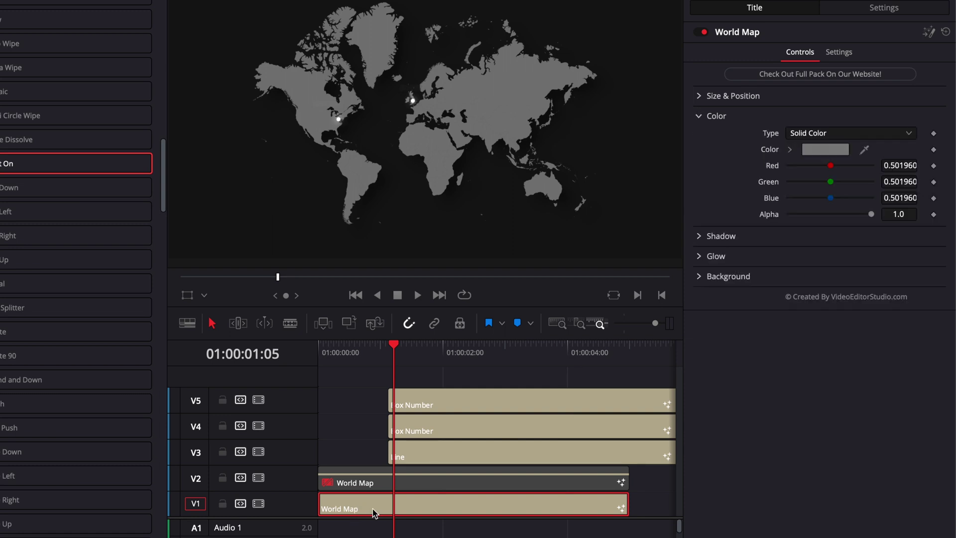
pyautogui.click(821, 151)
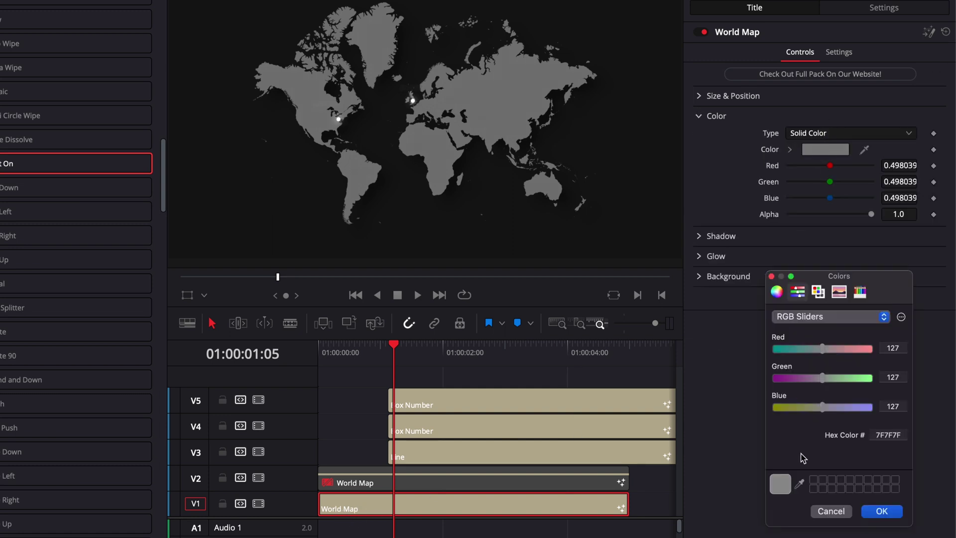
pyautogui.click(778, 293)
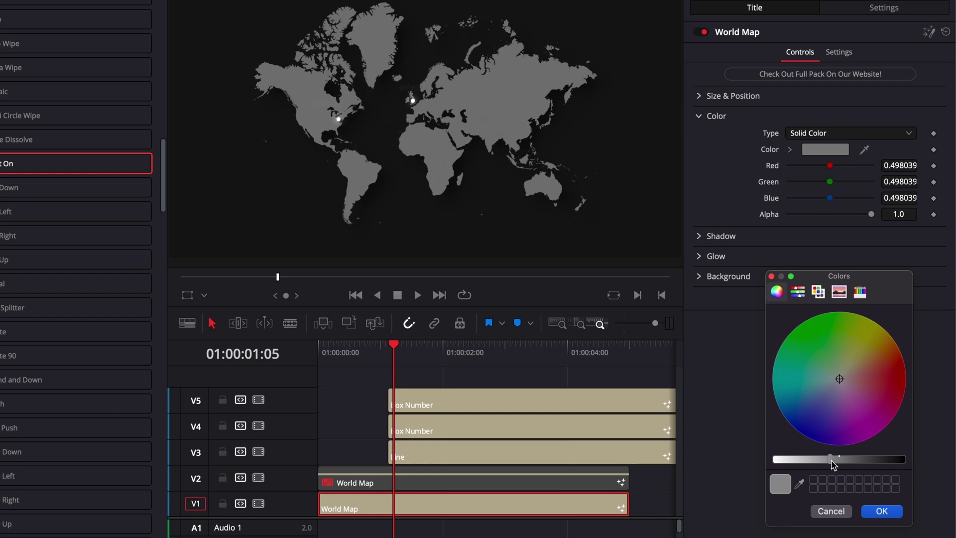
pyautogui.moveTo(832, 461); pyautogui.dragTo(878, 462)
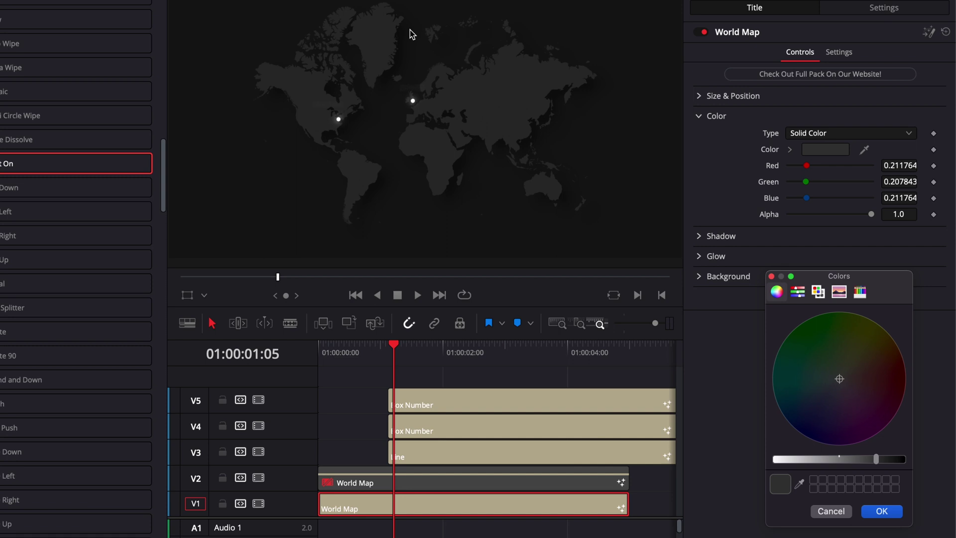
# Step: Re-enable the V2 World Map clip and add an Oval Iris transition to its start
pyautogui.click(426, 482)
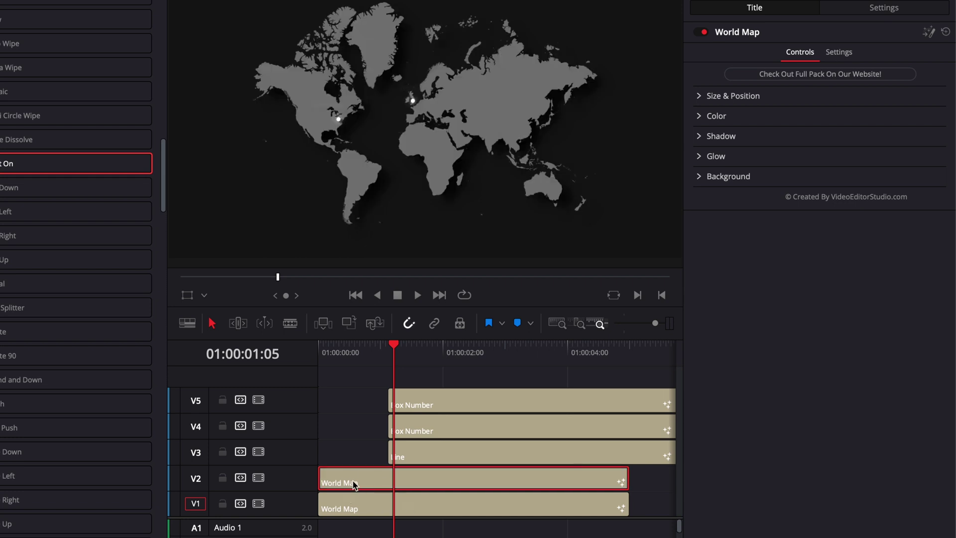
pyautogui.scroll(15, 75, 114)
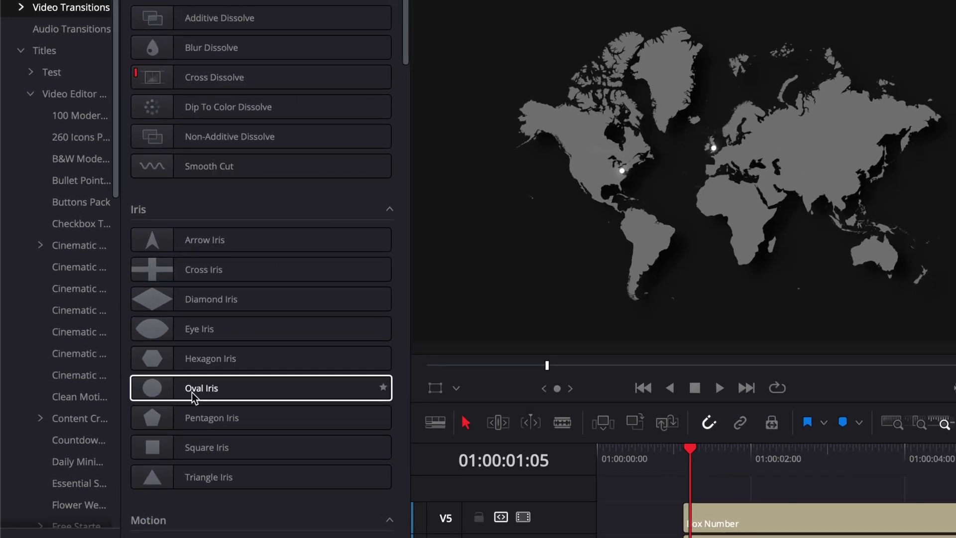
pyautogui.click(181, 391)
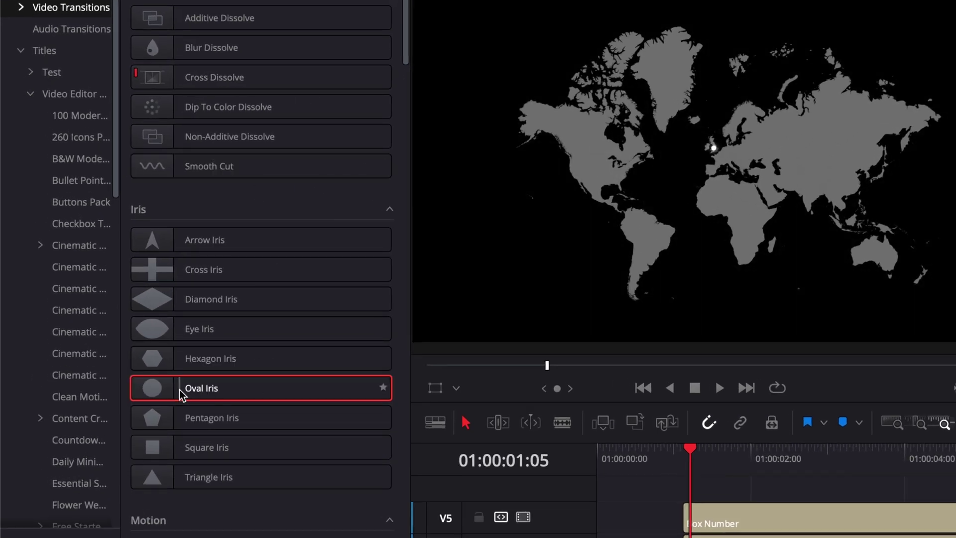
pyautogui.moveTo(181, 389); pyautogui.dragTo(621, 537)
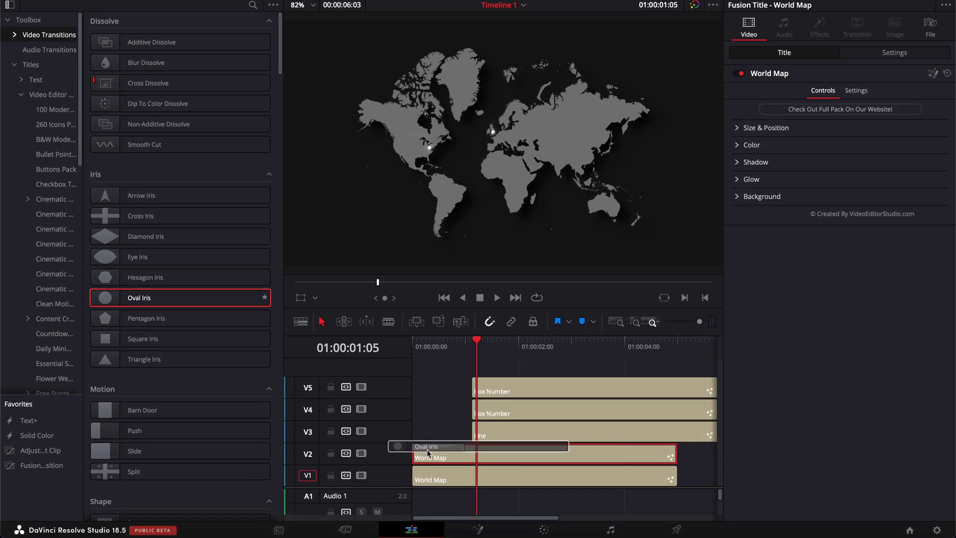
pyautogui.moveTo(429, 452); pyautogui.dragTo(428, 453)
# Step: Play the opening of the timeline several times to review the Oval Iris reveal over the dark map, and return to the start
pyautogui.click(417, 348)
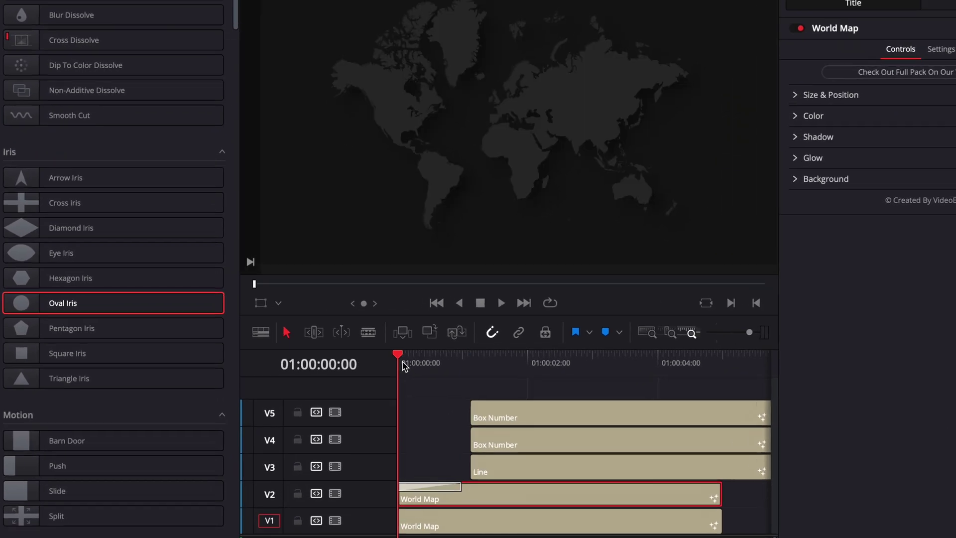
pyautogui.press('space')
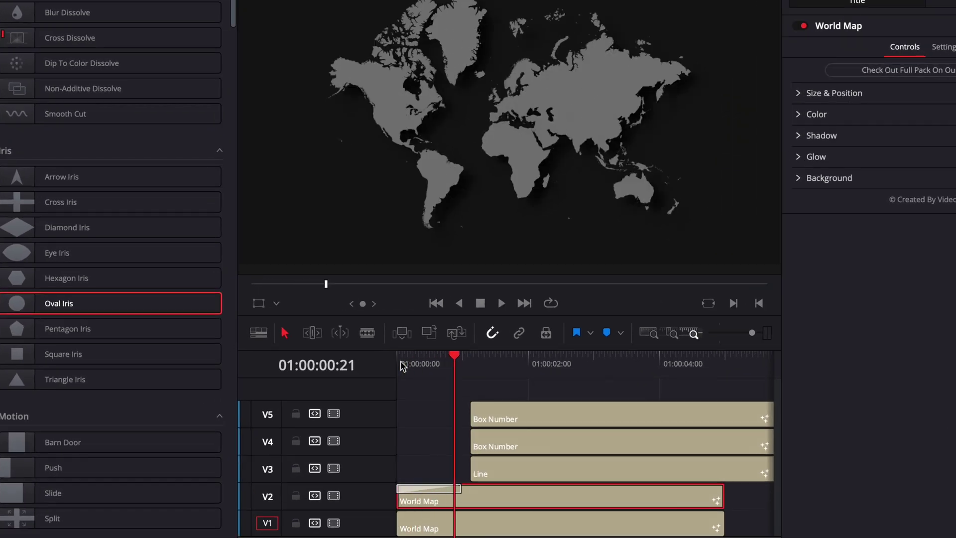
pyautogui.click(402, 363)
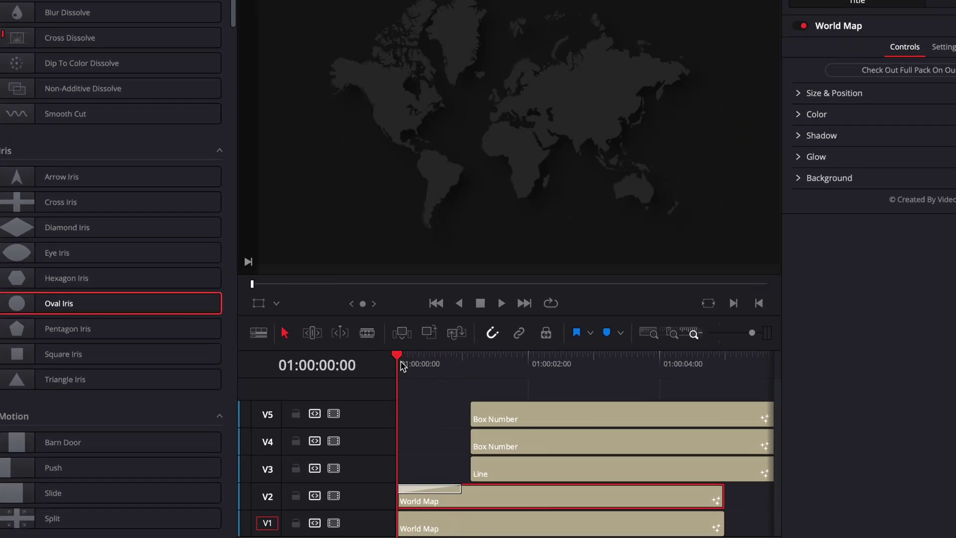
pyautogui.click(401, 364)
pyautogui.press('space')
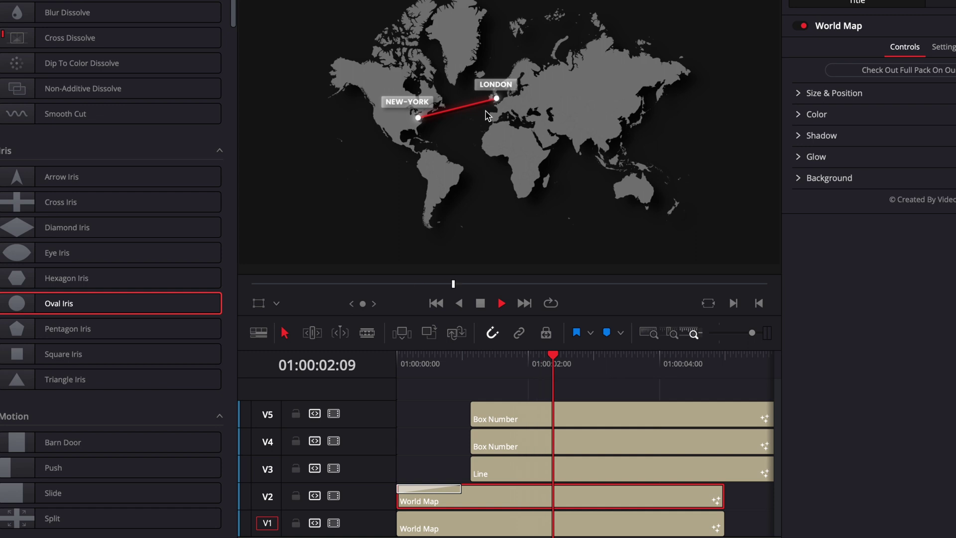
pyautogui.press('space')
pyautogui.click(401, 363)
pyautogui.click(405, 364)
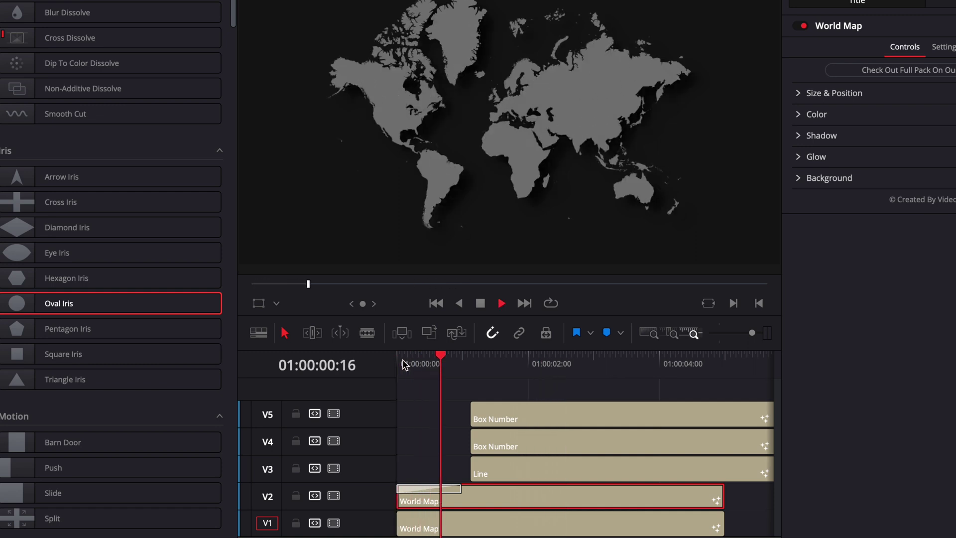
pyautogui.press('space')
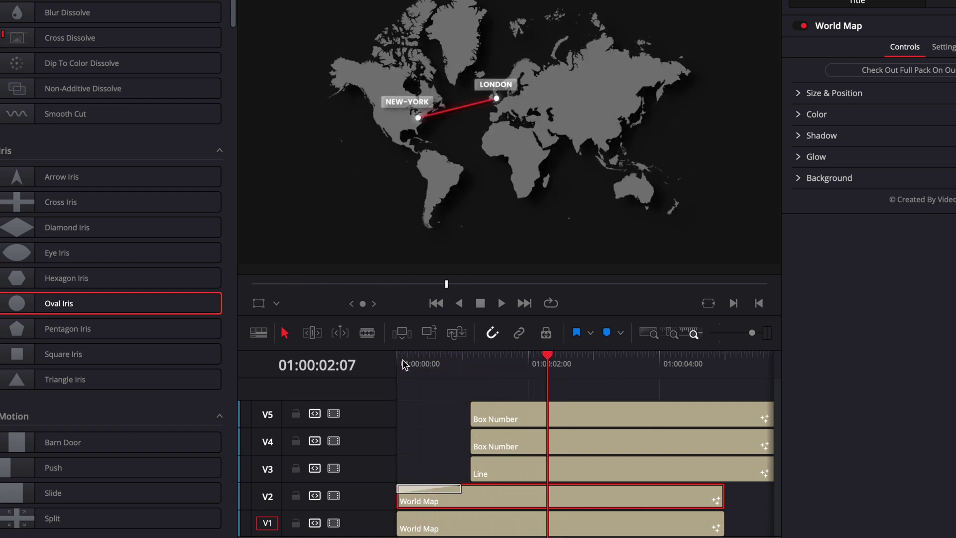
pyautogui.click(411, 364)
pyautogui.press('Home')
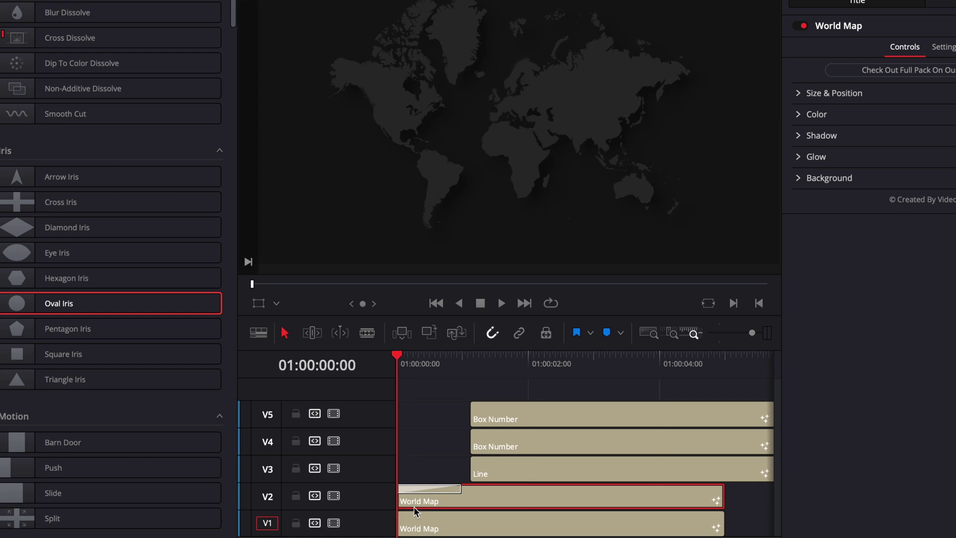
# Step: Shift the V2 World Map clip slightly later and add an Additive Dissolve transition to the start of the V1 World Map
pyautogui.moveTo(412, 504); pyautogui.dragTo(440, 507)
pyautogui.click(431, 528)
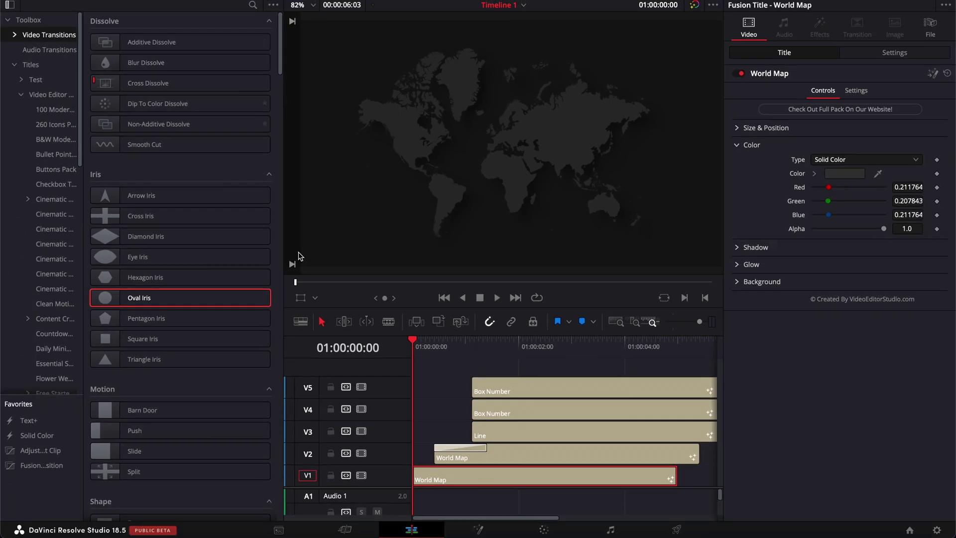
pyautogui.moveTo(120, 45); pyautogui.dragTo(427, 478)
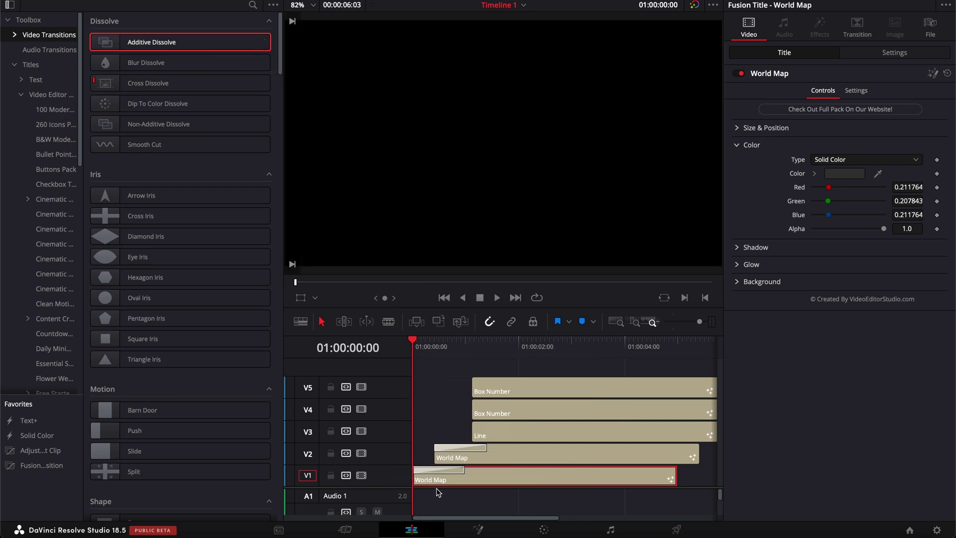
# Step: Play the timeline from the beginning twice to review the dissolve, the iris reveal and the route animation
pyautogui.press('space')
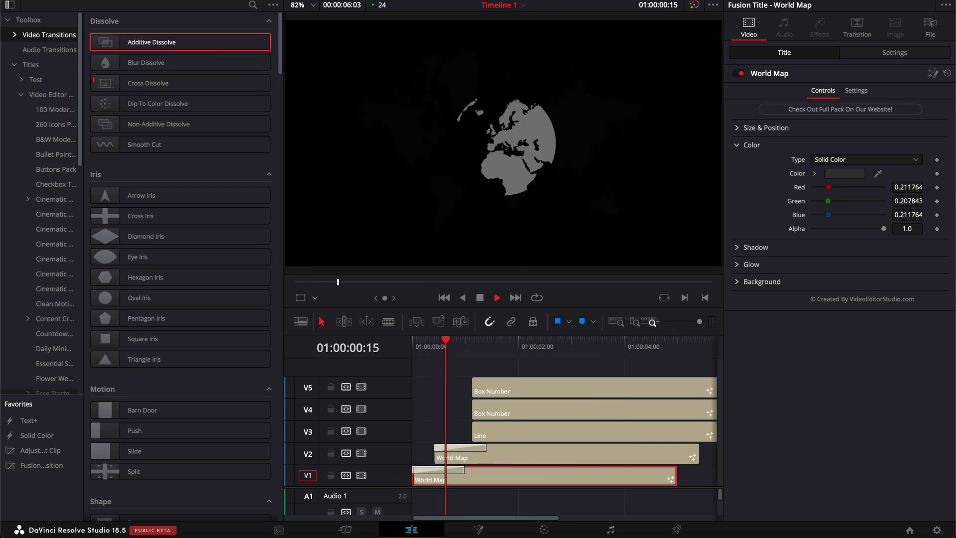
pyautogui.press('space')
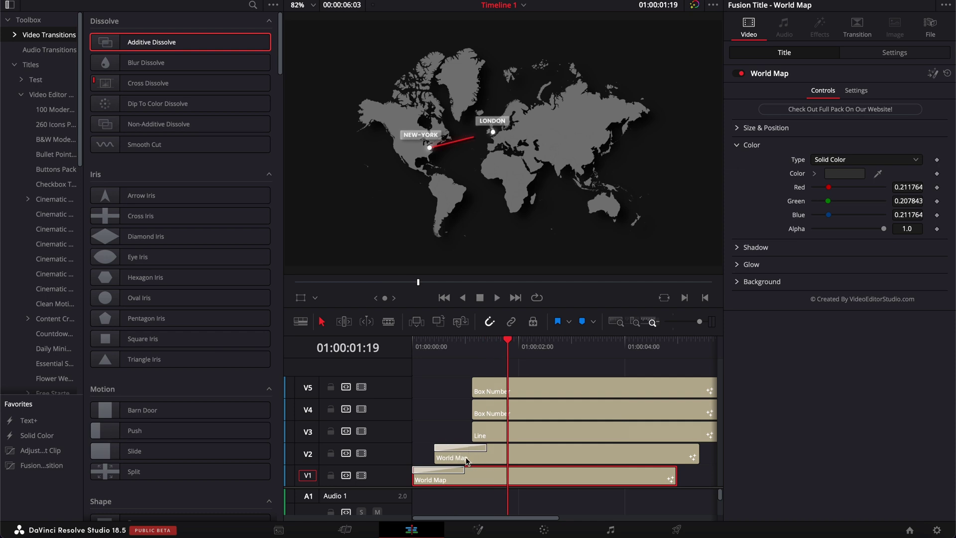
pyautogui.press('Home')
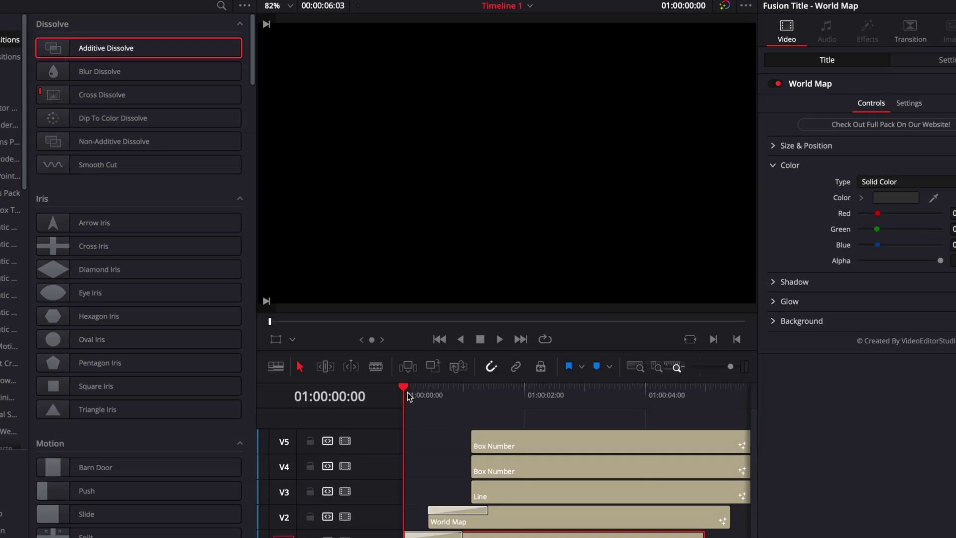
pyautogui.press('space')
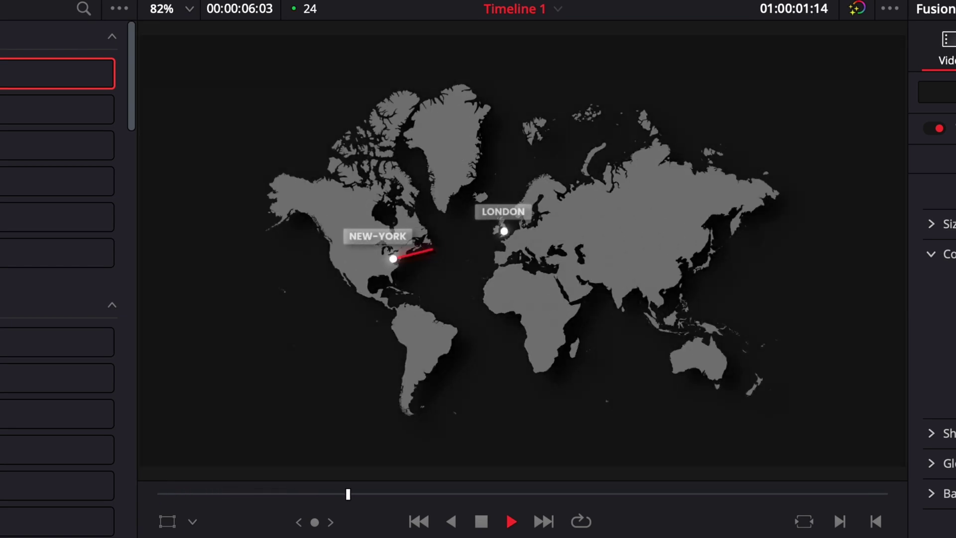
pyautogui.press('space')
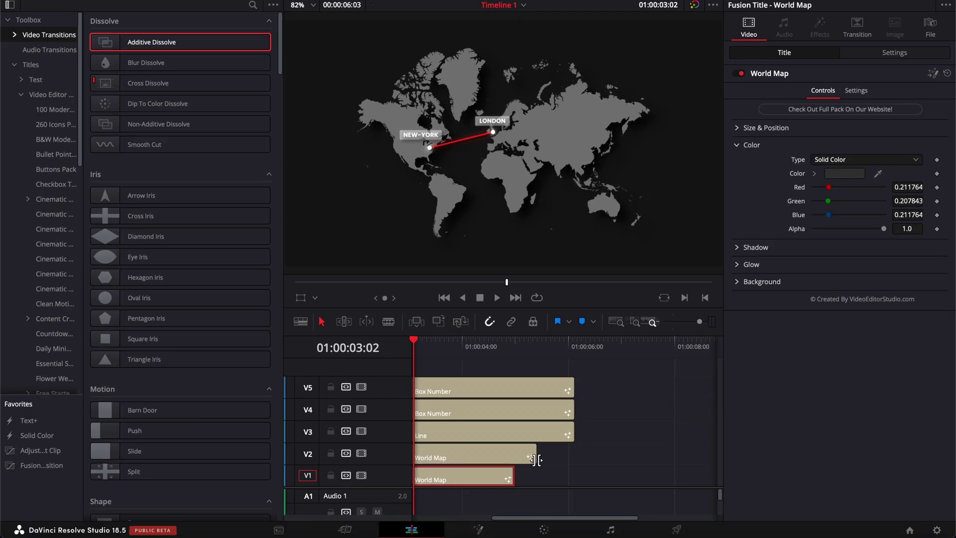
# Step: Extend the ends of the V2 and V1 World Map clips to match the end of the Line and Box Number clips
pyautogui.moveTo(536, 455); pyautogui.dragTo(568, 458)
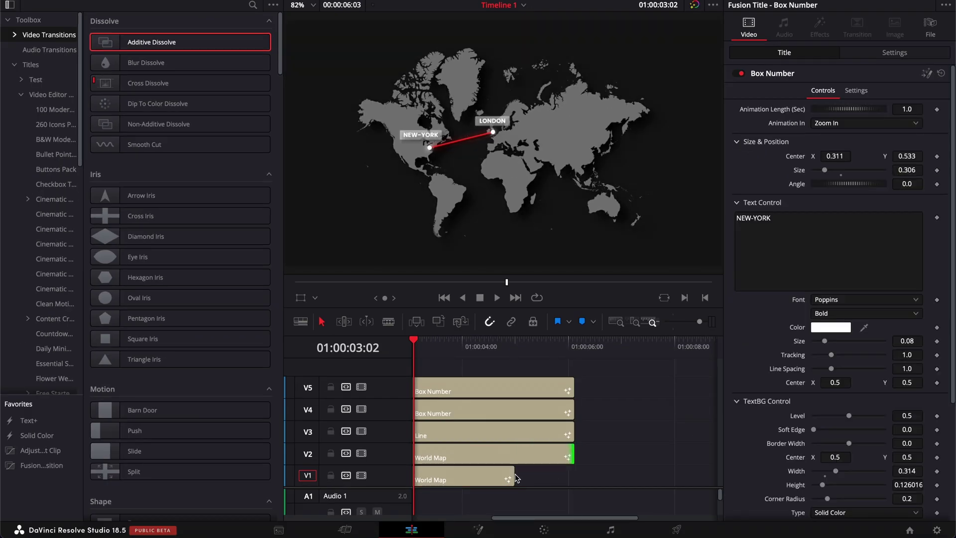
pyautogui.moveTo(514, 478); pyautogui.dragTo(574, 478)
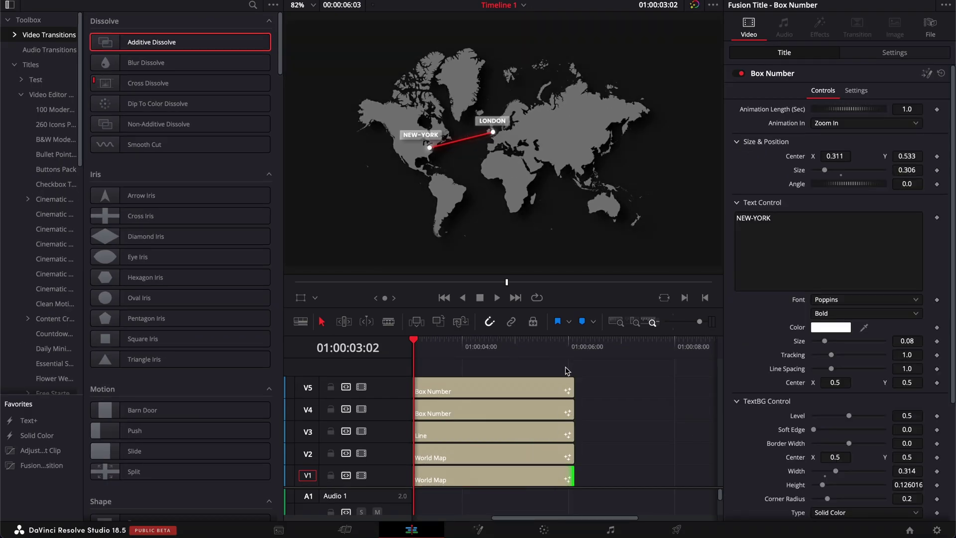
# Step: Set Animation Out to None for the NEW-YORK and LONDON Box Number clips
pyautogui.click(562, 349)
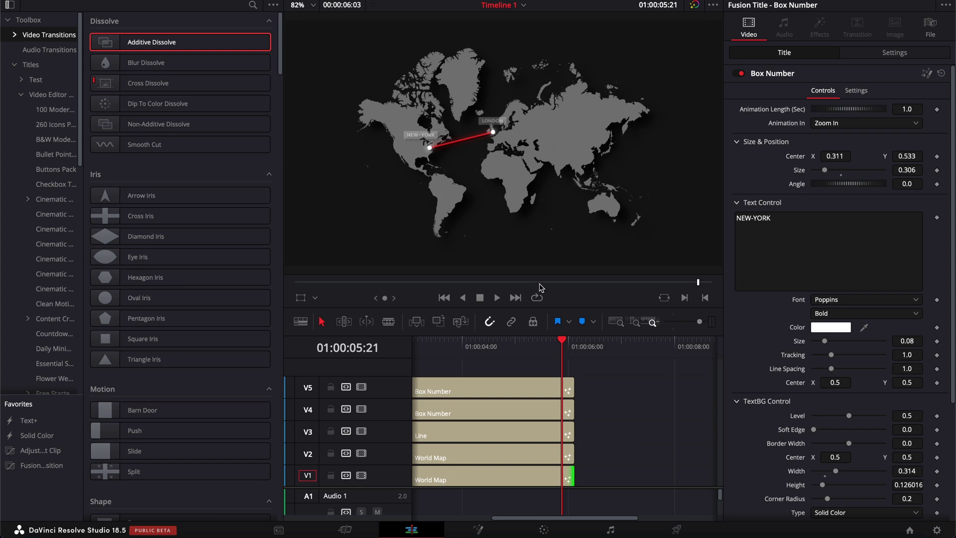
pyautogui.click(561, 392)
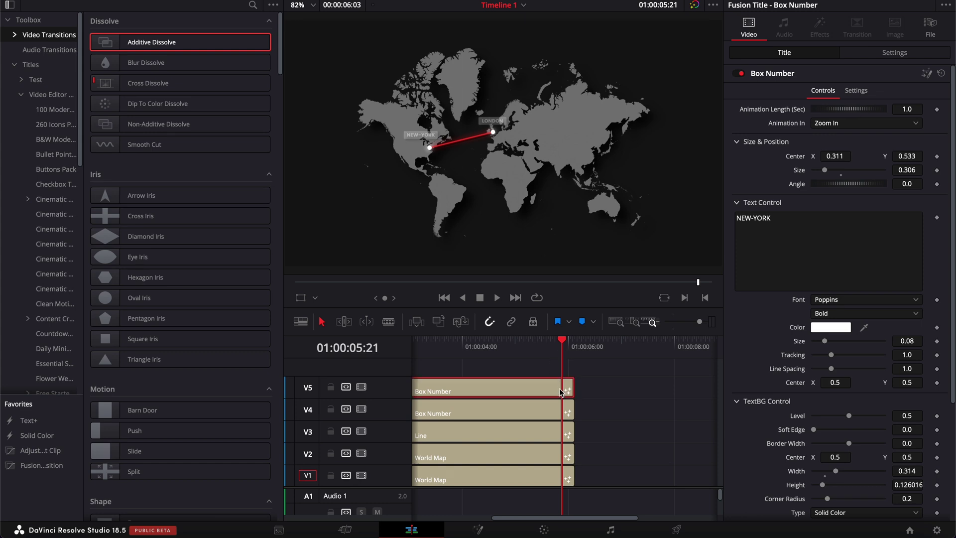
pyautogui.scroll(-5, 855, 193)
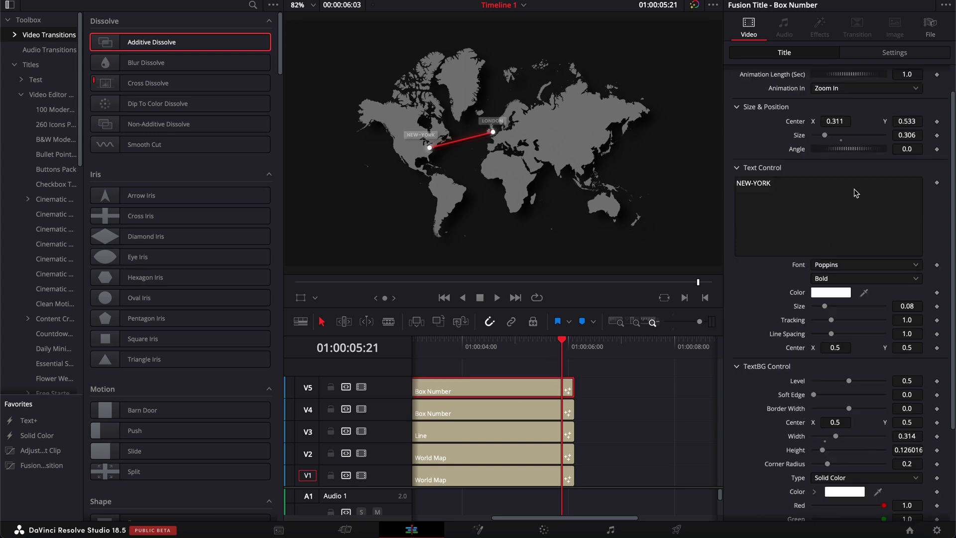
pyautogui.click(832, 496)
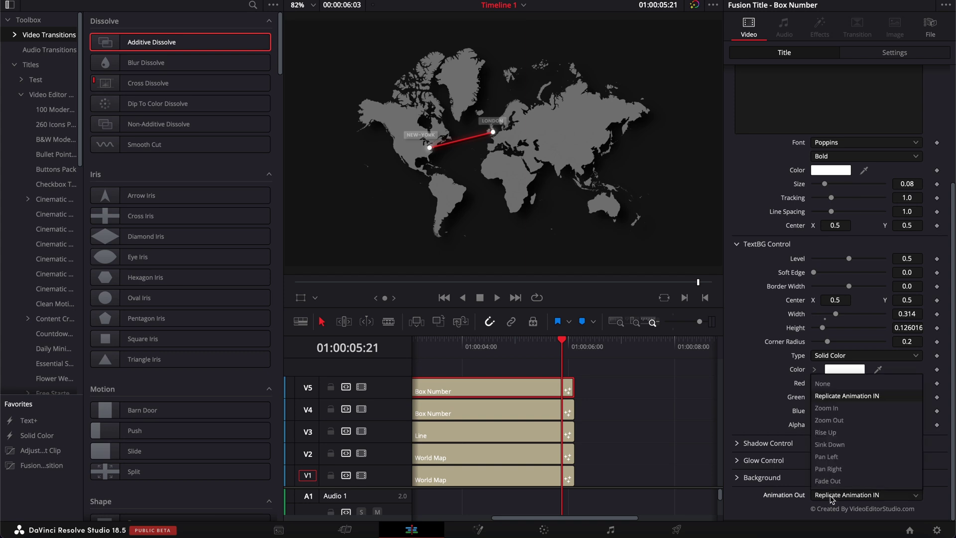
pyautogui.click(830, 384)
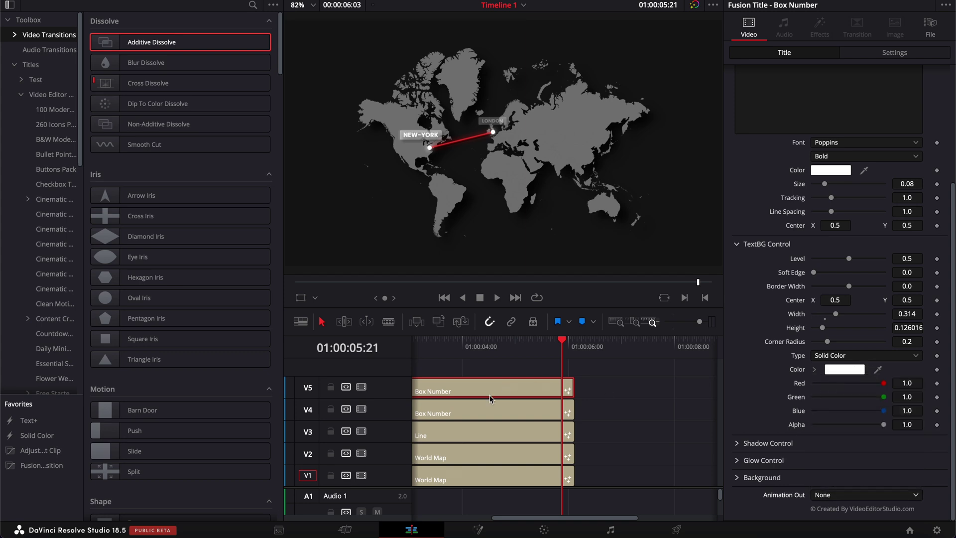
pyautogui.click(495, 408)
pyautogui.click(837, 474)
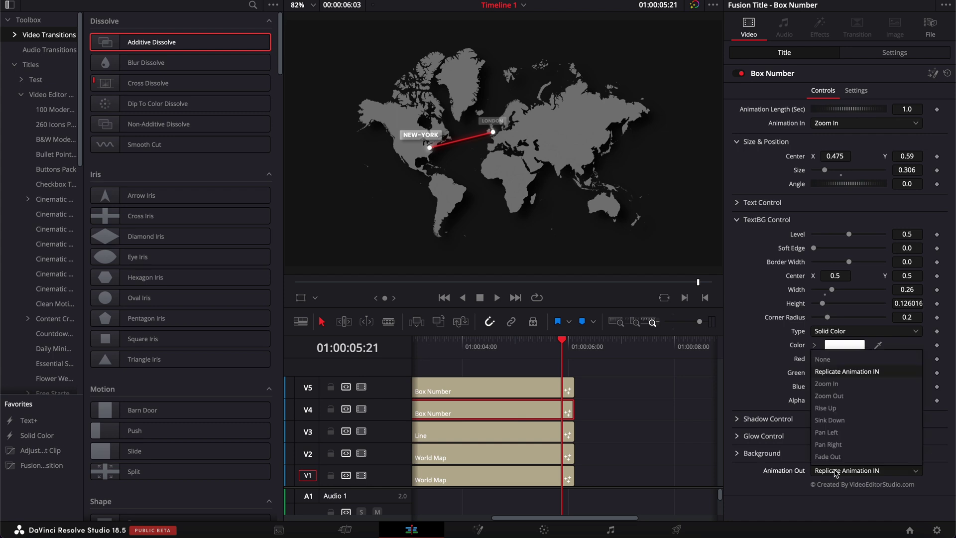
pyautogui.click(821, 359)
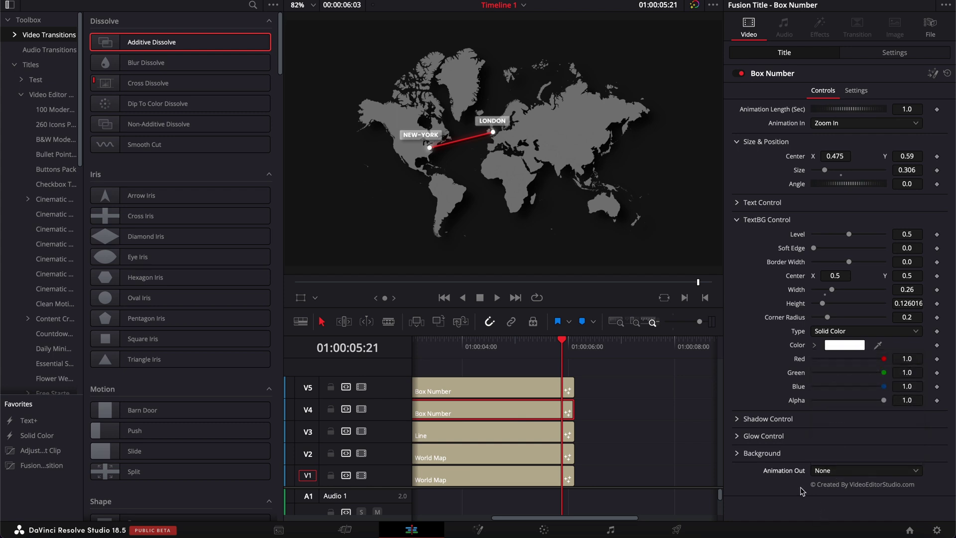
# Step: Combine all clips on V1 through V5 into a new compound clip named Compound Clip 1
pyautogui.moveTo(611, 389); pyautogui.dragTo(478, 482)
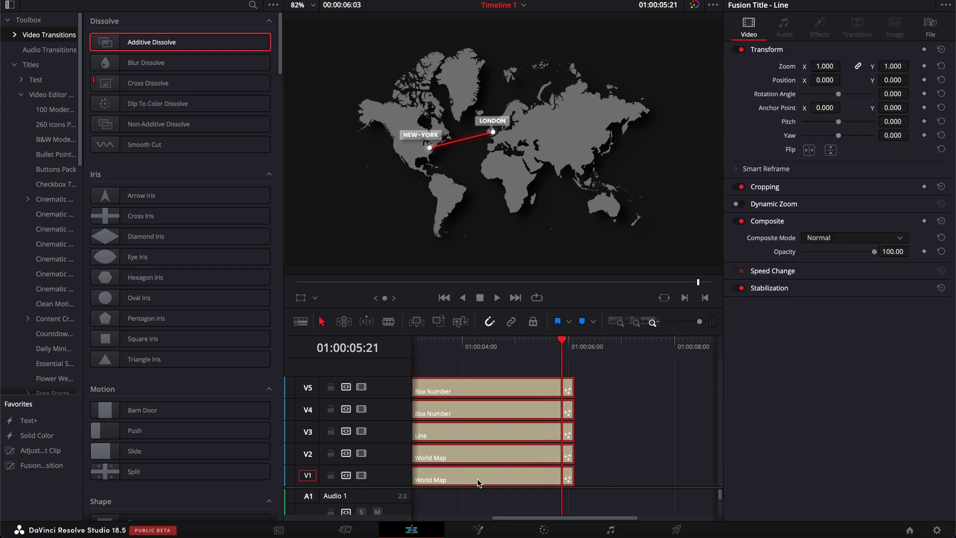
pyautogui.rightClick(478, 482)
pyautogui.click(513, 263)
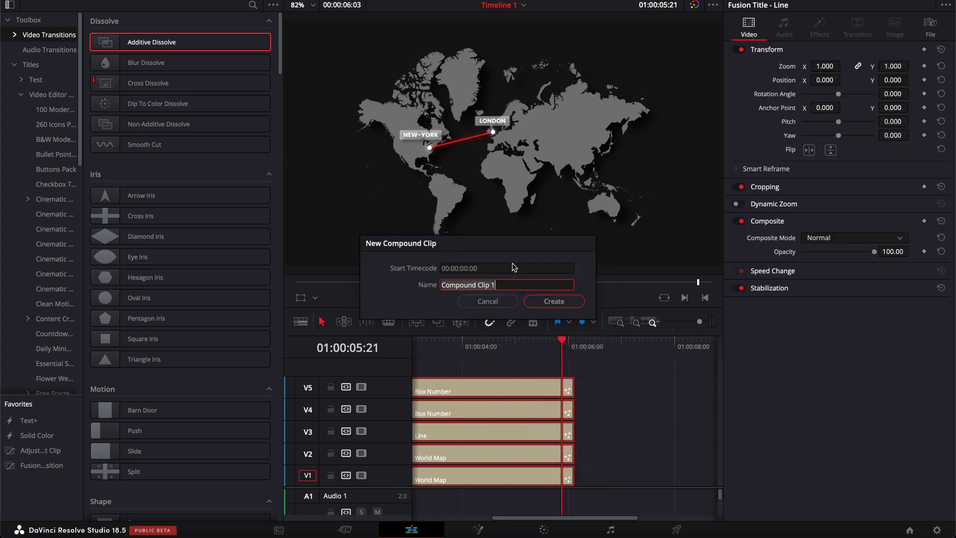
pyautogui.click(554, 301)
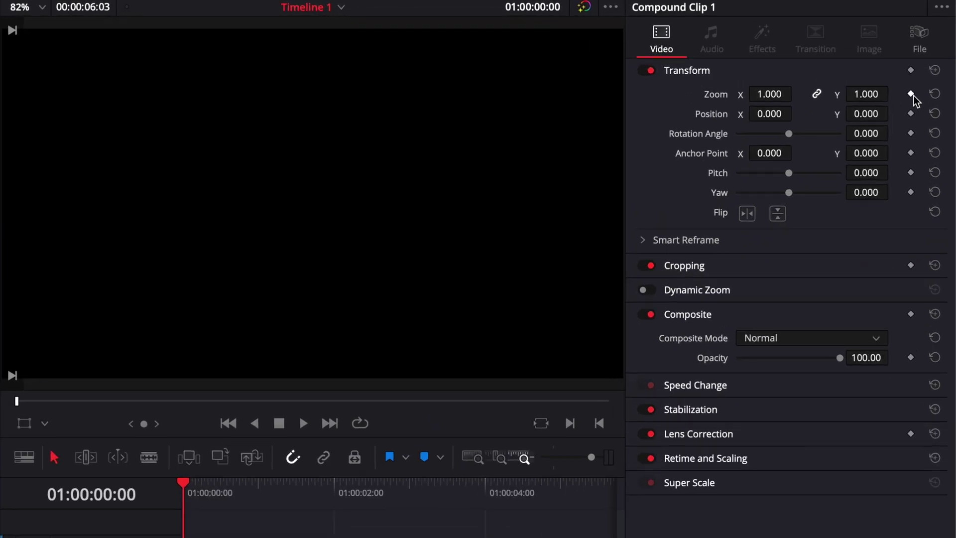
# Step: Keyframe the compound clip's Zoom at 1.000 on the first frame and at 1.210 at 01:00:02:05
pyautogui.click(911, 95)
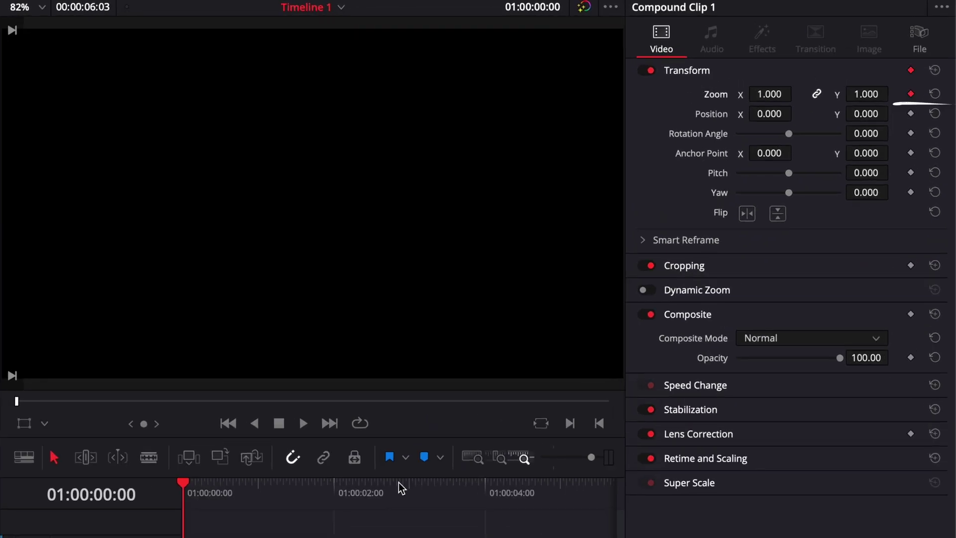
pyautogui.moveTo(201, 496); pyautogui.dragTo(230, 498)
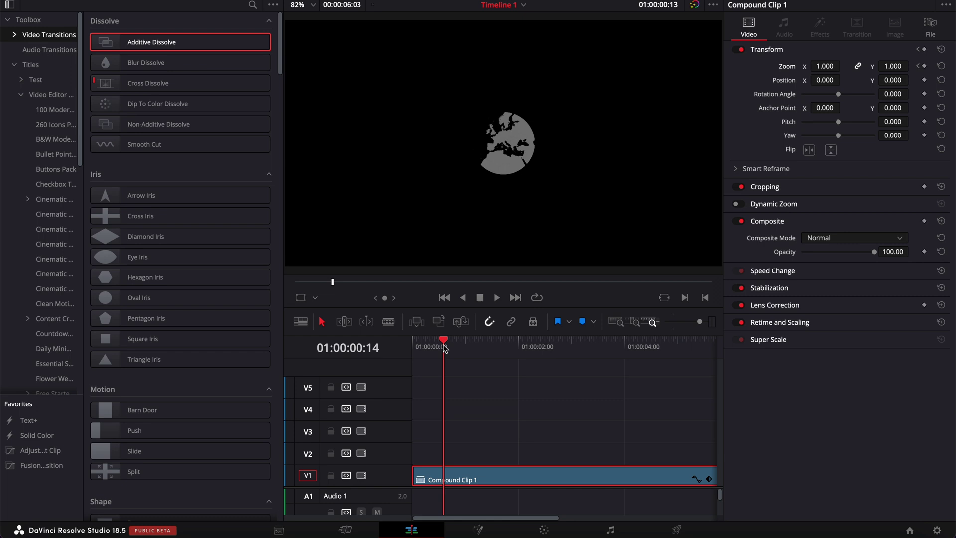
pyautogui.moveTo(444, 348); pyautogui.dragTo(530, 360)
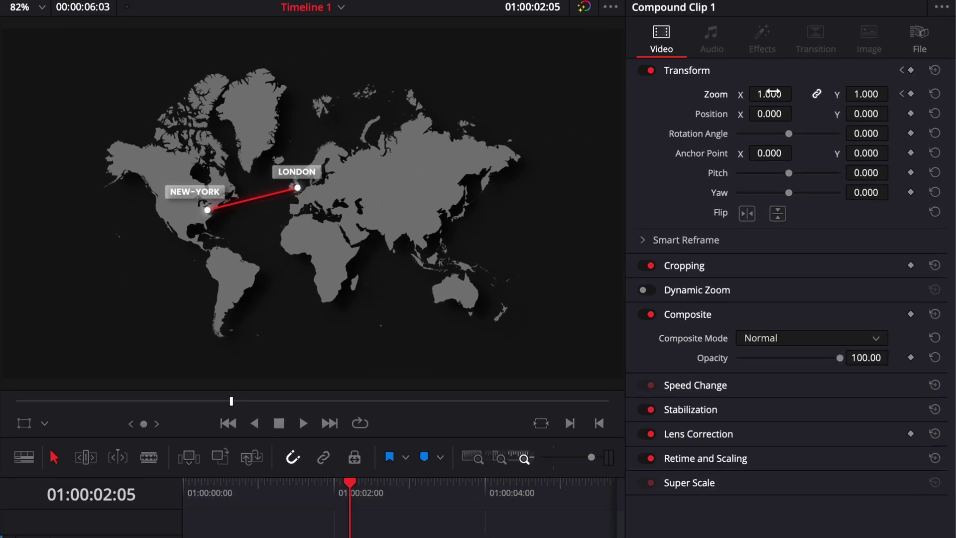
pyautogui.moveTo(770, 94)
pyautogui.mouseDown()
pyautogui.moveTo(797, 94)
pyautogui.moveTo(782, 94)
pyautogui.mouseUp()
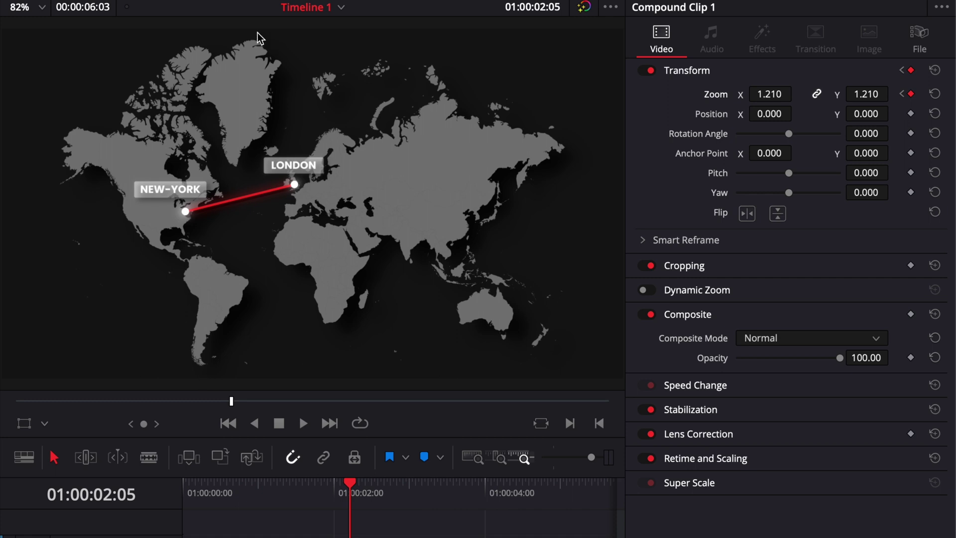
# Step: Play the timeline from near the beginning to review the zoom animation on the compound clip
pyautogui.click(190, 491)
pyautogui.press('space')
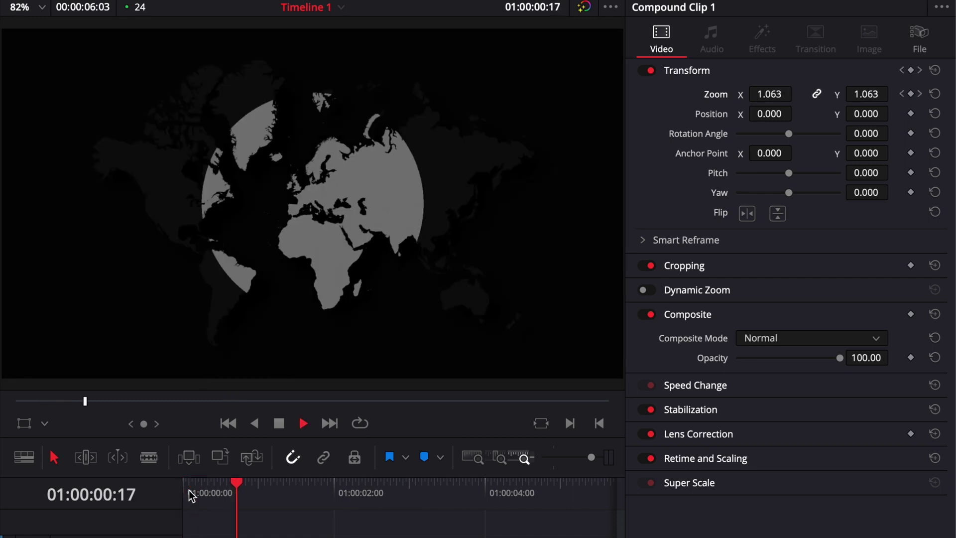
pyautogui.press('space')
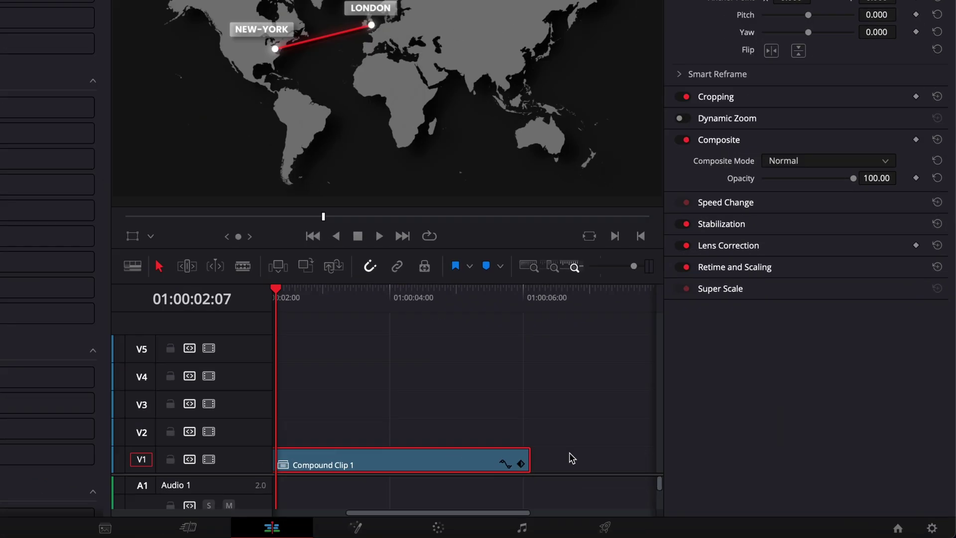
# Step: Show the compound clip's Zoom X curve and smooth both of its keyframes with ease in and ease out
pyautogui.click(649, 473)
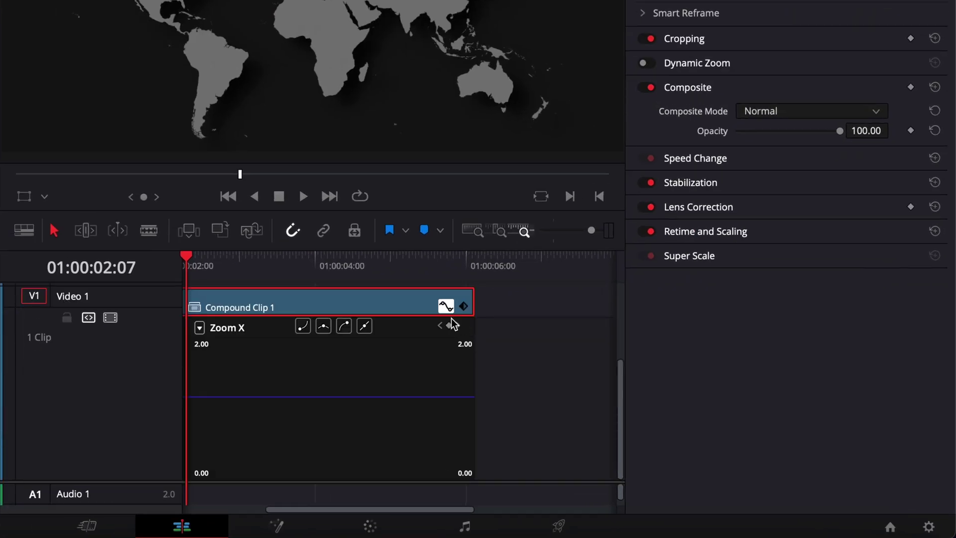
pyautogui.hscroll(-3, 348, 346)
pyautogui.moveTo(377, 376); pyautogui.dragTo(147, 448)
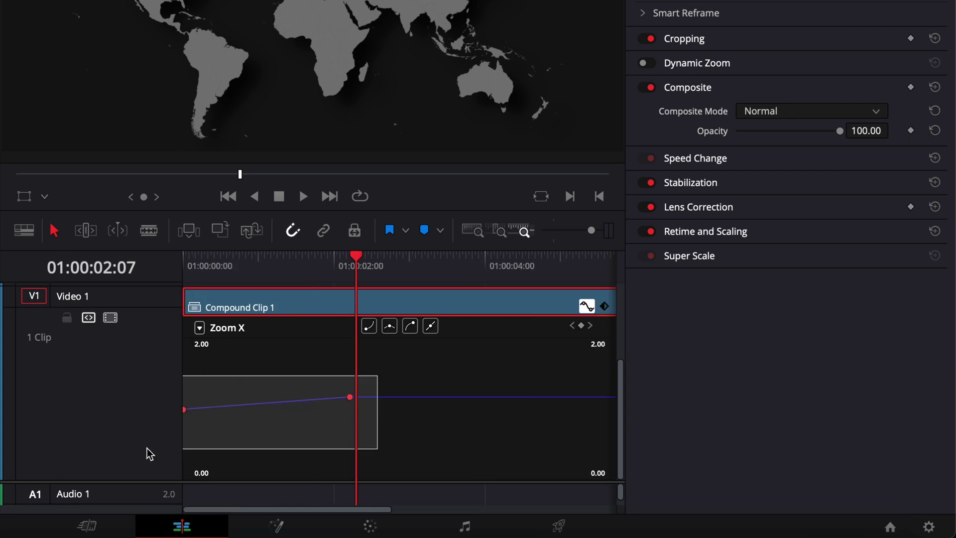
pyautogui.click(394, 327)
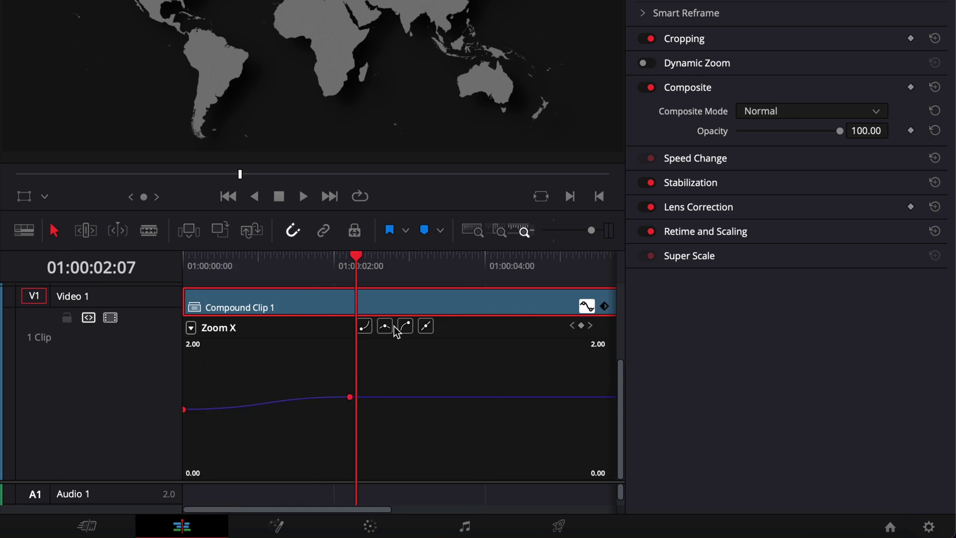
pyautogui.click(384, 326)
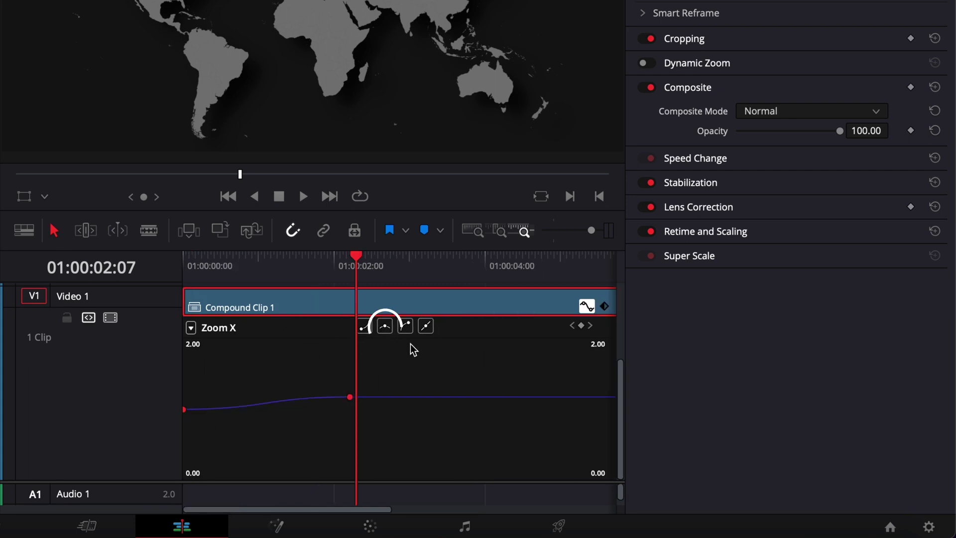